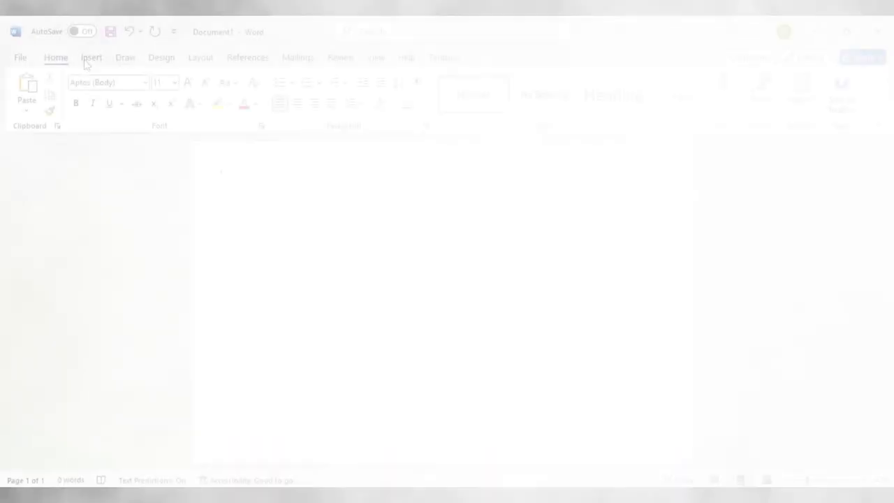
# Fill the full-width top band rectangle with dark navy blue.
pyautogui.click(90, 59)
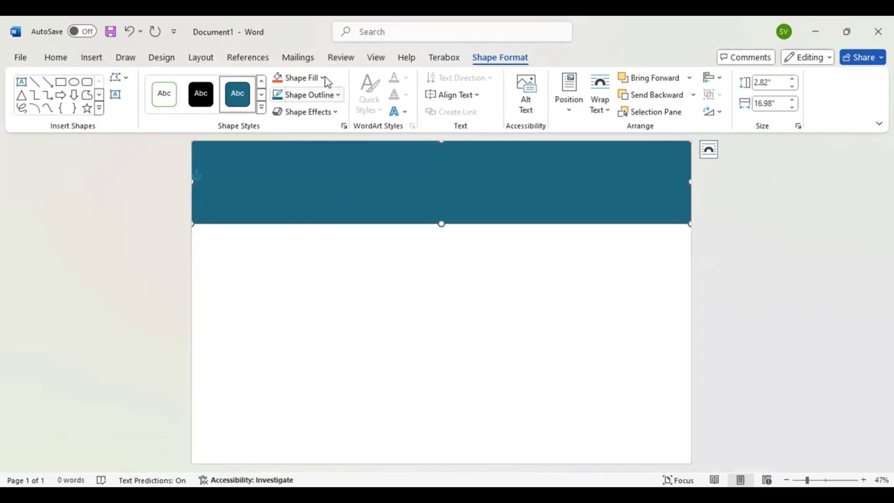
pyautogui.click(324, 78)
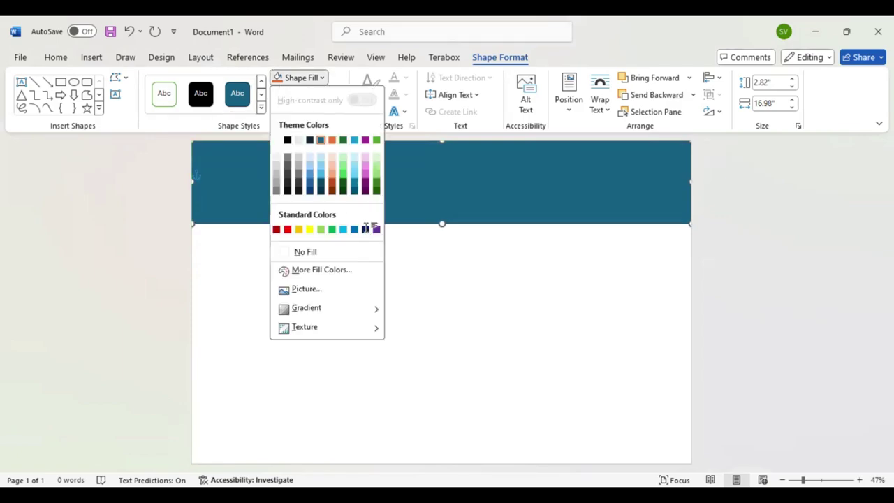
pyautogui.click(364, 229)
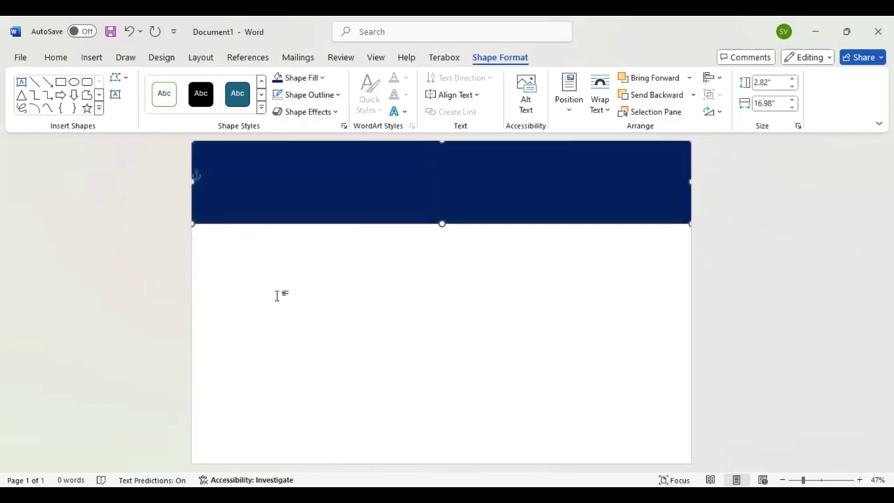
# Draw a 2.71" by 11.44" rectangle over the band's lower edge, centre it horizontally, and enter Edit Points.
pyautogui.click(61, 82)
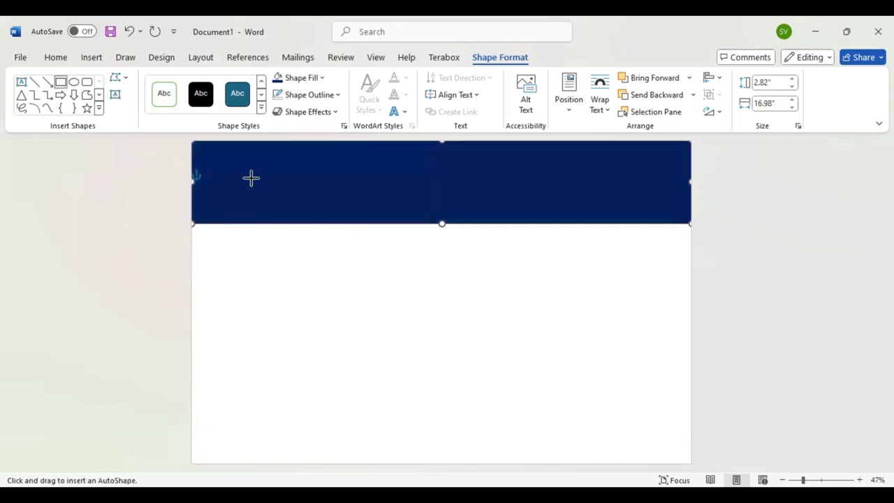
pyautogui.moveTo(253, 179); pyautogui.dragTo(590, 258)
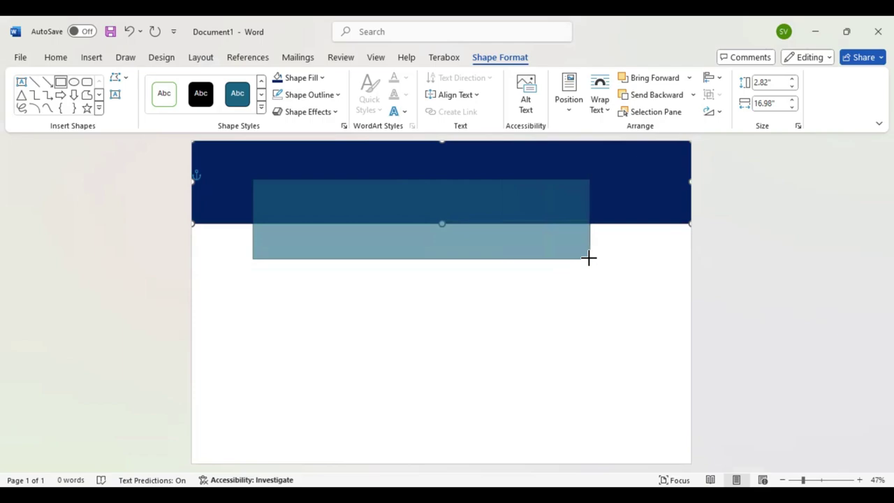
pyautogui.moveTo(470, 219); pyautogui.dragTo(481, 220)
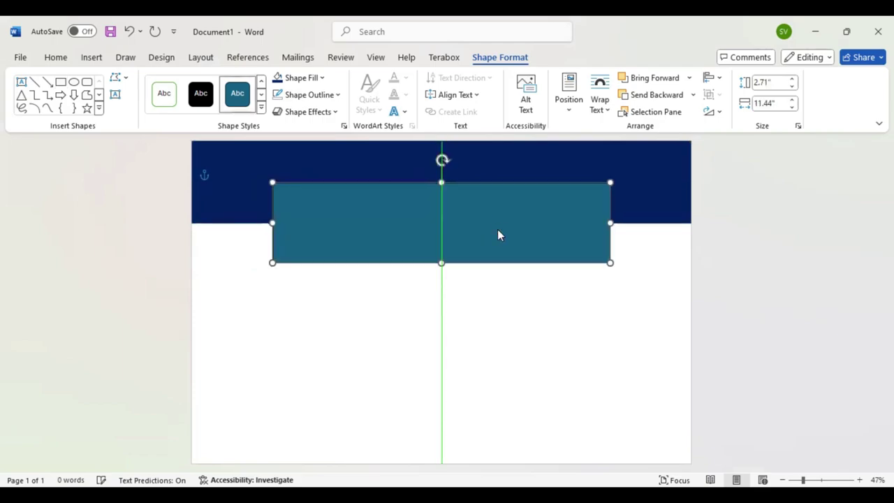
pyautogui.rightClick(531, 264)
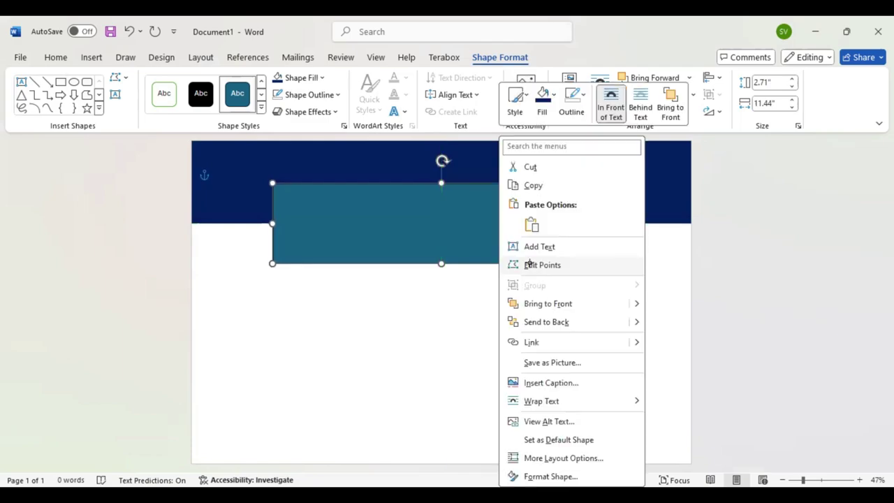
pyautogui.press('e')
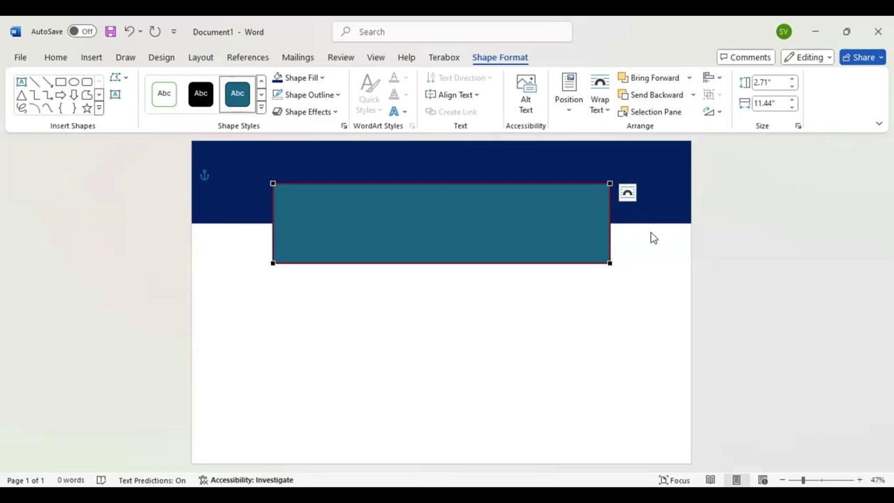
# Add midpoints on the rectangle's left and right edges and pull them inward into matching V-notches.
pyautogui.click(609, 223)
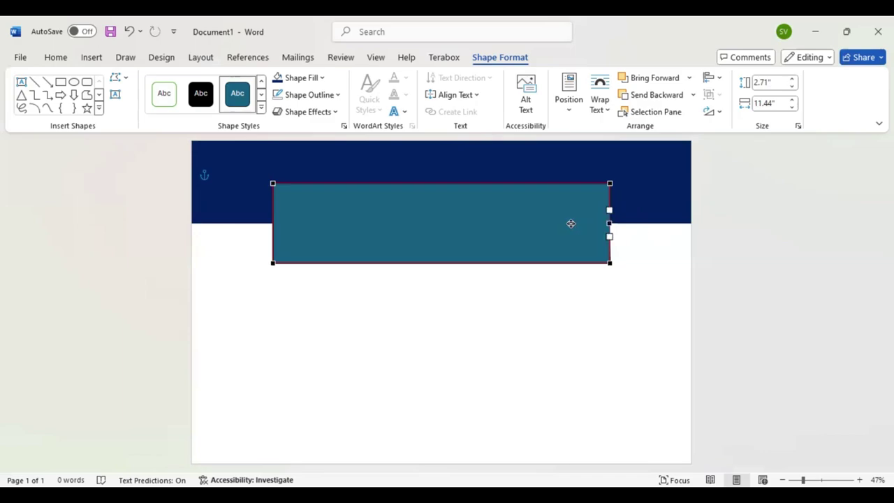
pyautogui.moveTo(571, 224); pyautogui.dragTo(569, 223)
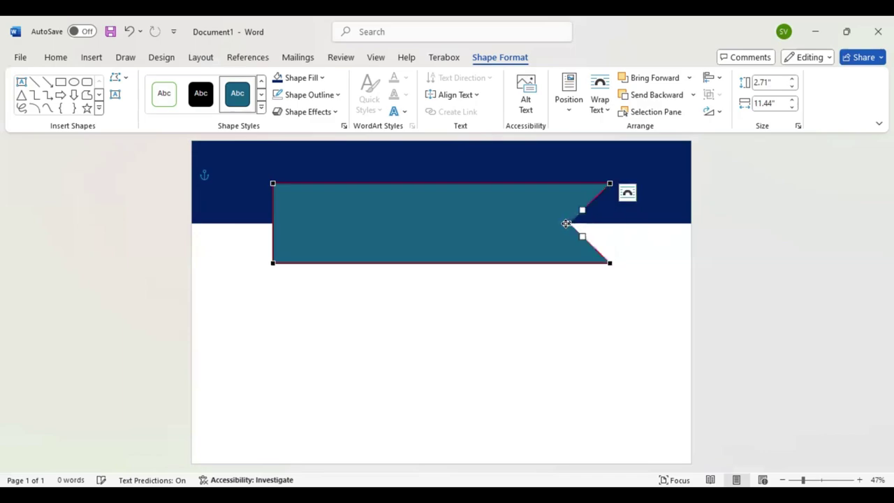
pyautogui.click(273, 223)
pyautogui.moveTo(272, 224); pyautogui.dragTo(334, 225)
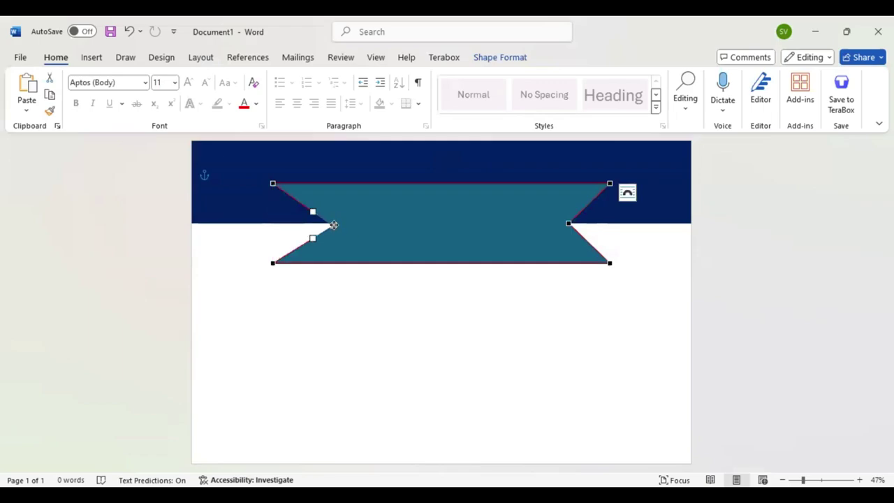
pyautogui.click(334, 226)
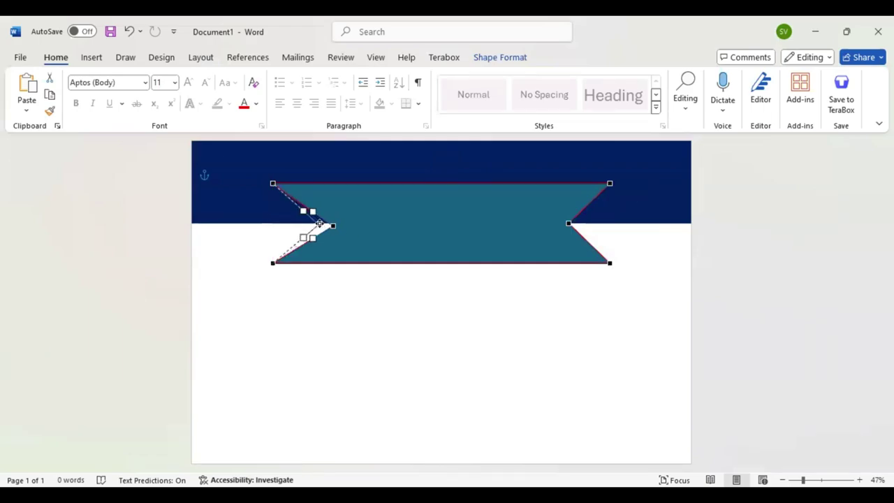
pyautogui.moveTo(319, 223); pyautogui.dragTo(319, 223)
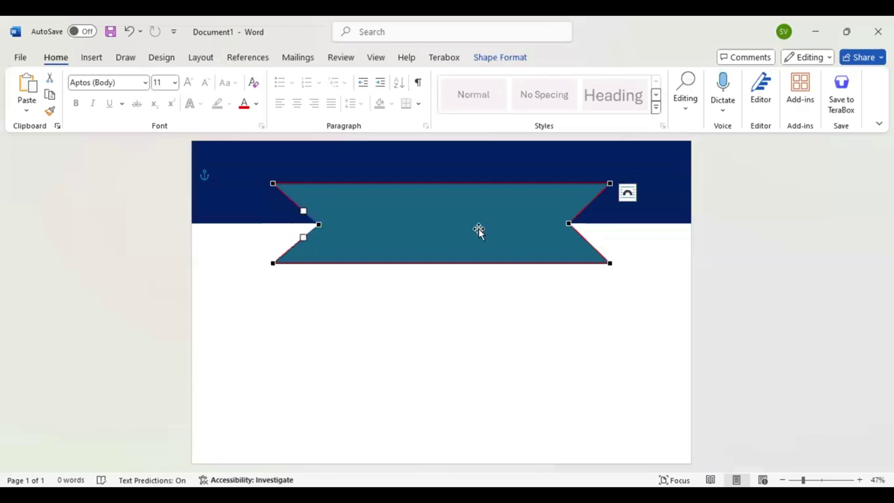
pyautogui.press('Escape')
pyautogui.click(317, 224)
pyautogui.click(318, 222)
pyautogui.press('Escape')
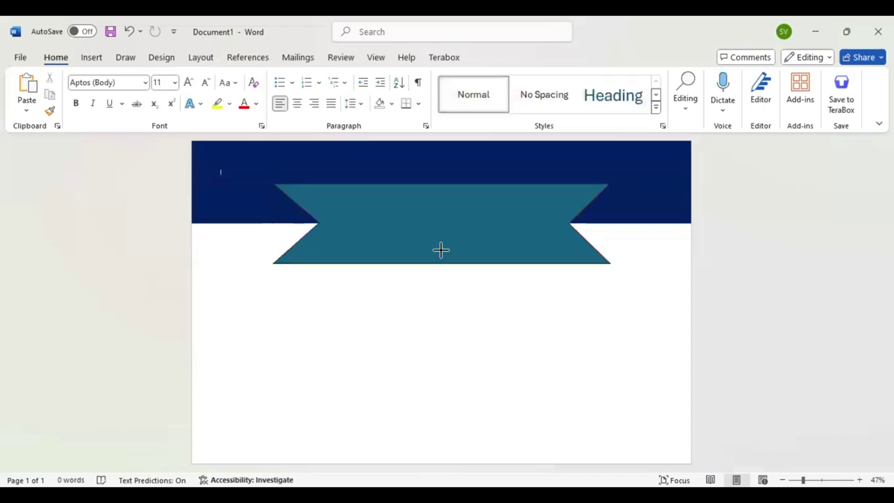
# Fill the ribbon bright light blue and draw a 0.98" by 6" text box in its middle.
pyautogui.click(446, 217)
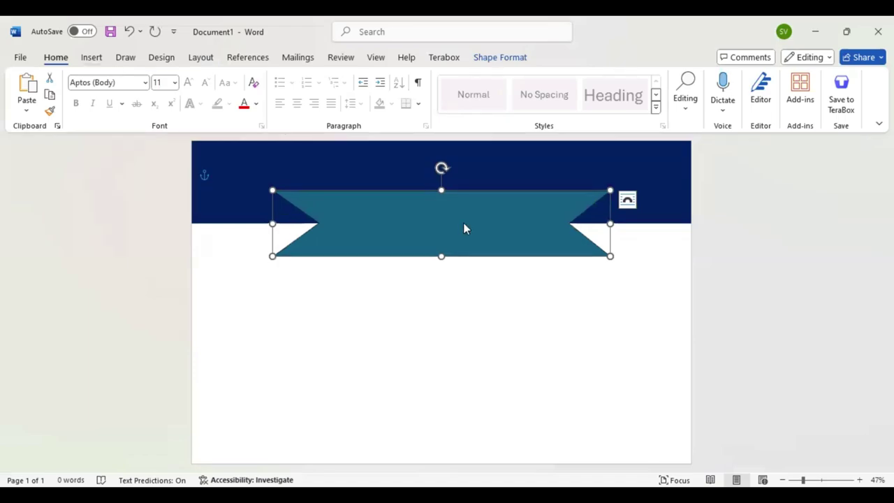
pyautogui.click(500, 58)
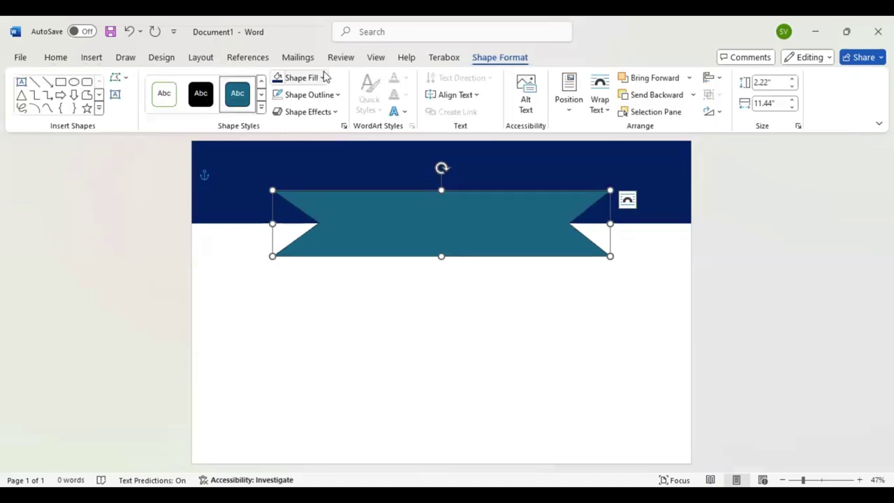
pyautogui.click(322, 77)
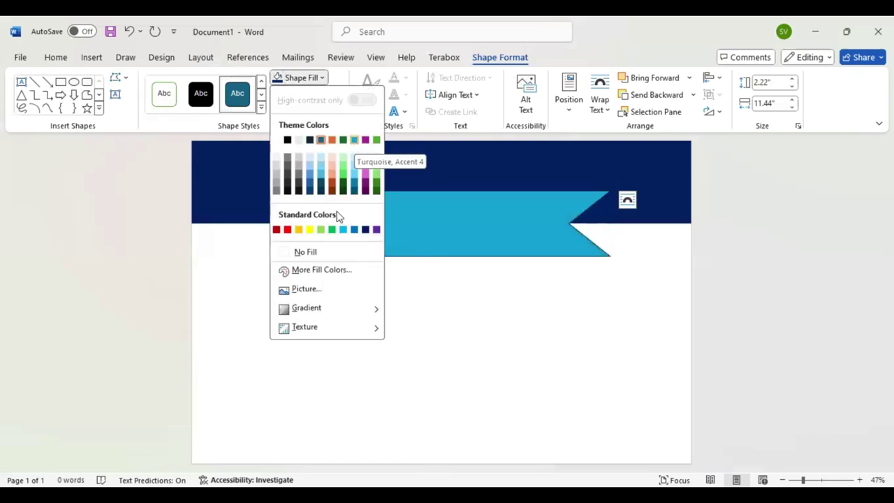
pyautogui.click(343, 229)
pyautogui.moveTo(335, 205)
pyautogui.mouseDown()
pyautogui.moveTo(433, 213)
pyautogui.moveTo(511, 234)
pyautogui.mouseUp()
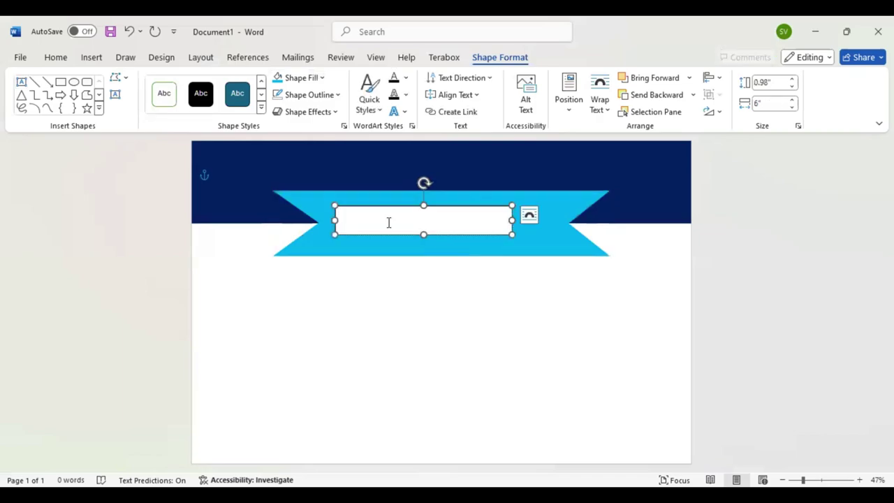
# Type 'Certificate' in the ribbon text box and centre-align it.
pyautogui.write('Certificate')
pyautogui.doubleClick(346, 210)
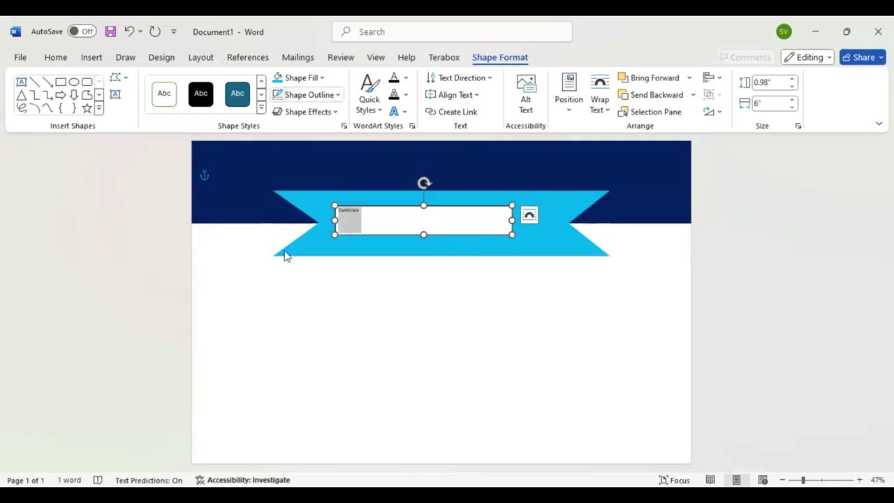
pyautogui.click(55, 58)
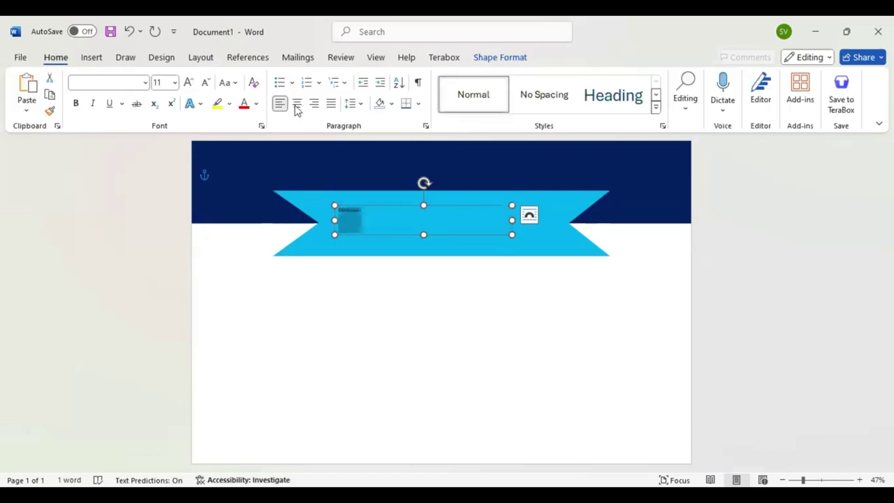
pyautogui.click(296, 105)
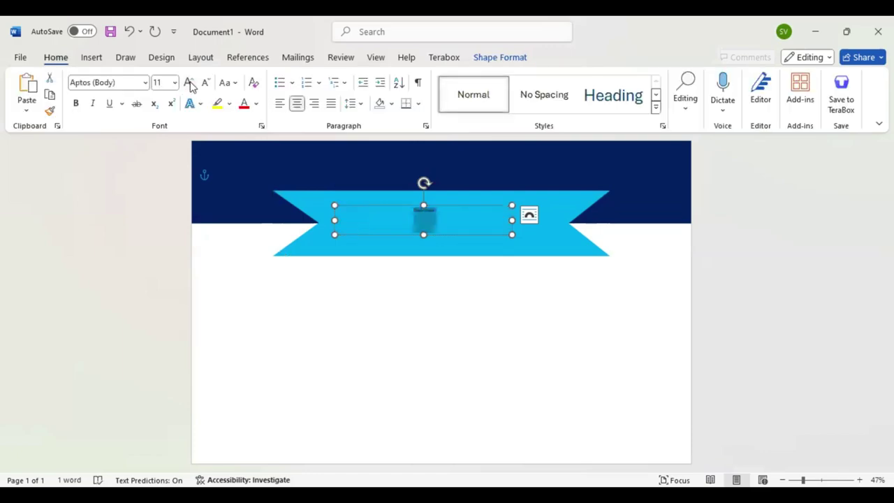
# Set 'Certificate' to Brush Script MT at 80 pt and centre the box on the page.
pyautogui.click(188, 82)
pyautogui.click(188, 82)
pyautogui.click(189, 82)
pyautogui.click(188, 83)
pyautogui.click(188, 82)
pyautogui.click(188, 83)
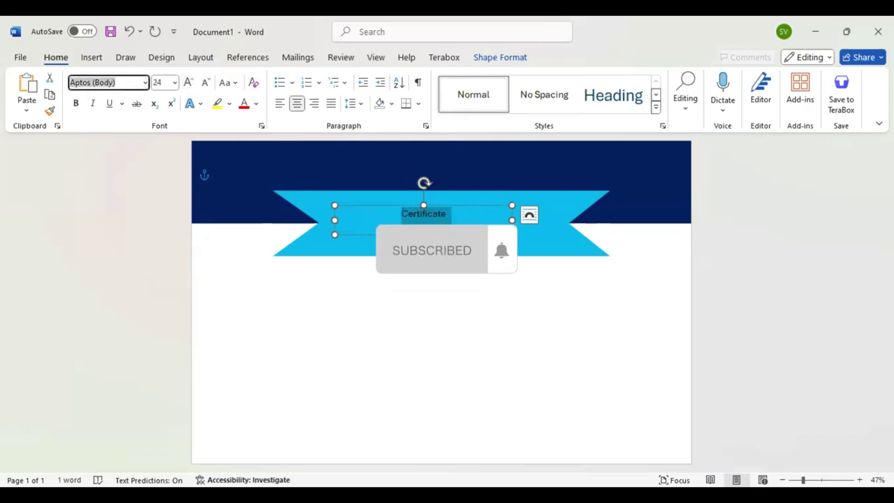
pyautogui.write('Brush Script MT')
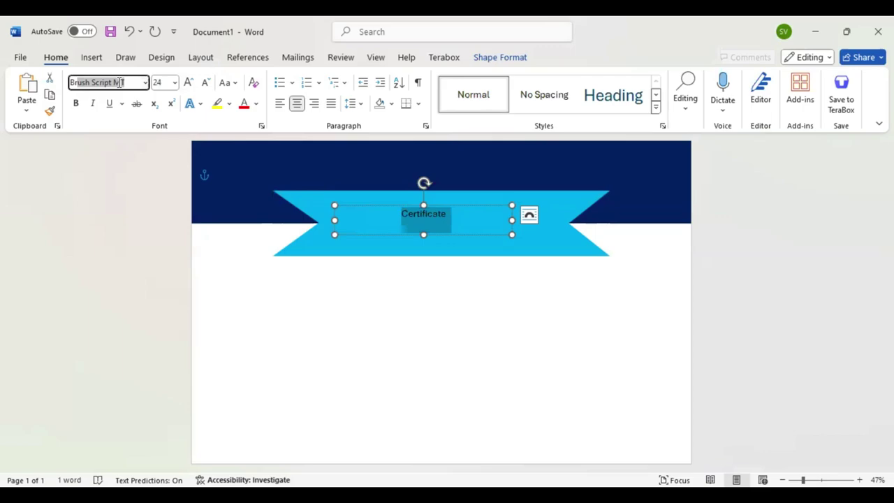
pyautogui.press('Return')
pyautogui.click(189, 82)
pyautogui.click(189, 82)
pyautogui.click(189, 82)
pyautogui.click(189, 82)
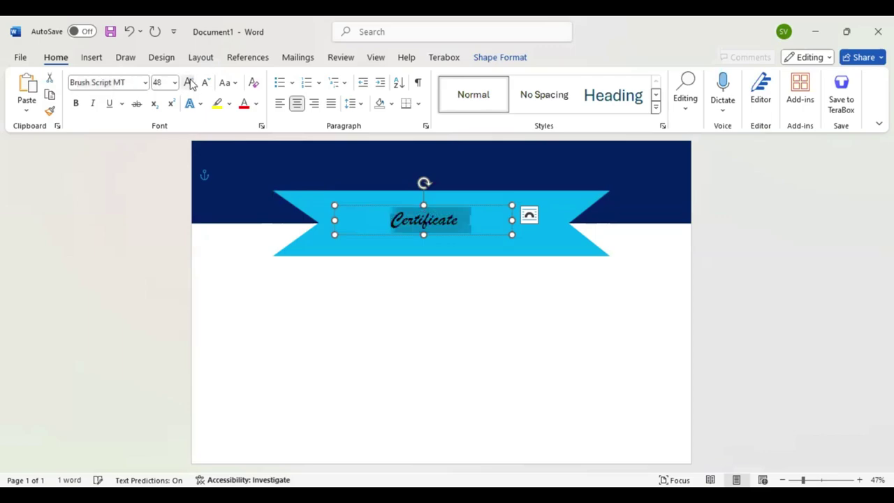
pyautogui.click(190, 83)
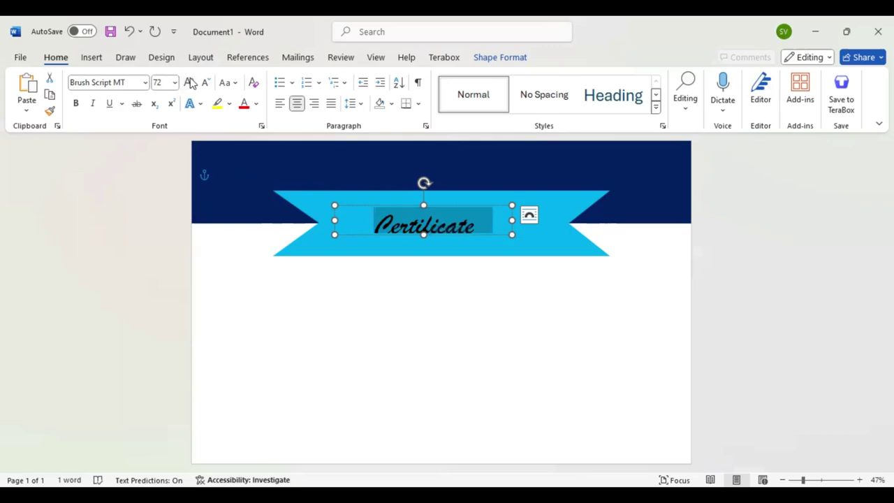
pyautogui.click(190, 82)
pyautogui.click(190, 83)
pyautogui.click(208, 85)
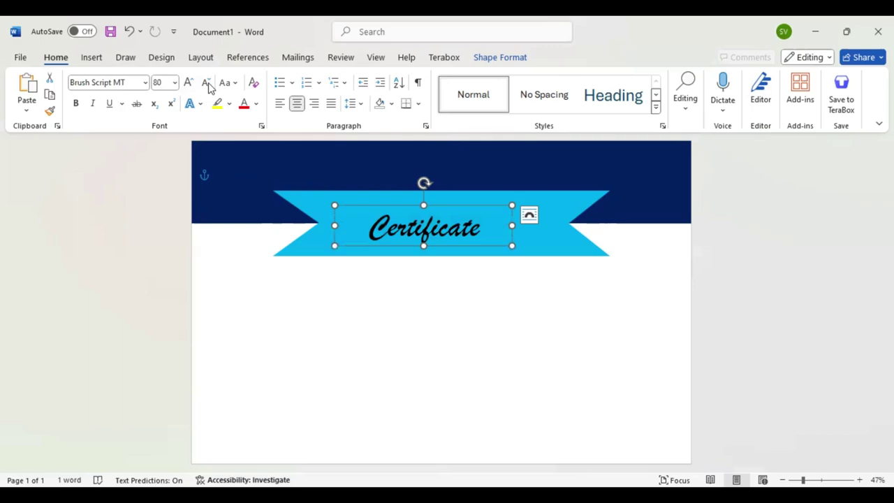
pyautogui.moveTo(461, 206); pyautogui.dragTo(479, 190)
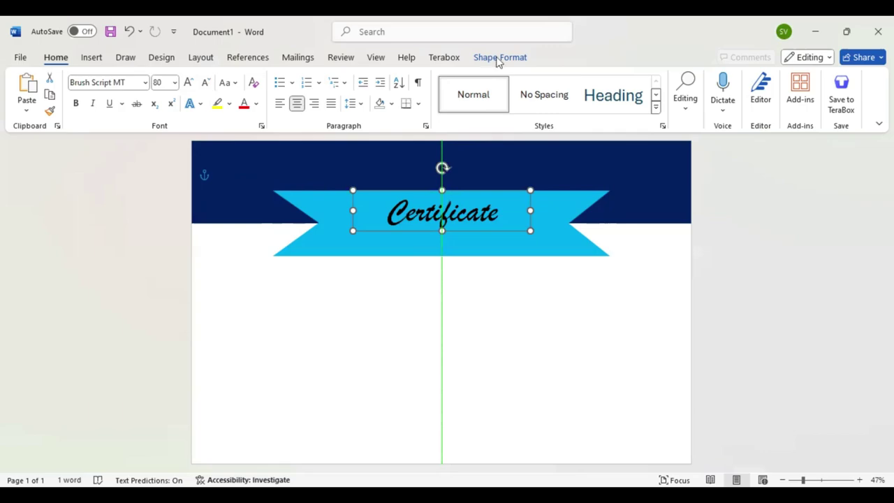
# Add a second title line 'Of Improvement', re-centre it on the ribbon, and apply an outer shadow.
pyautogui.hotkey('ctrl', 'a')
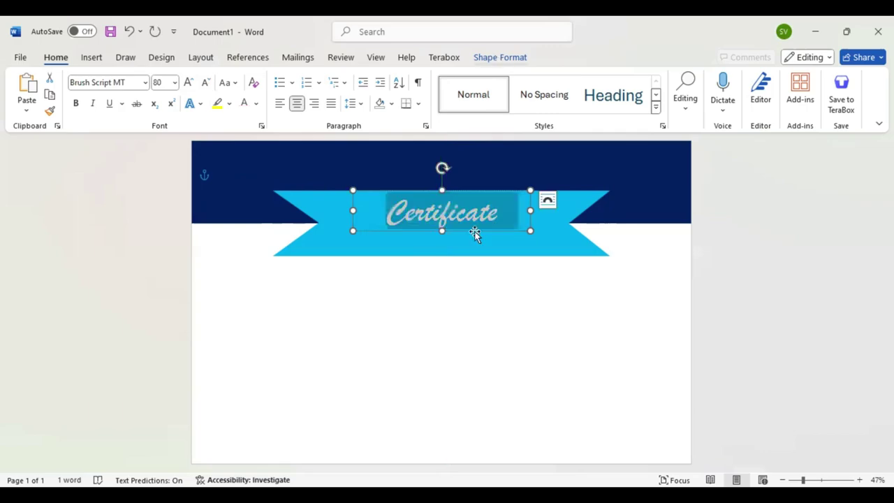
pyautogui.click(474, 232)
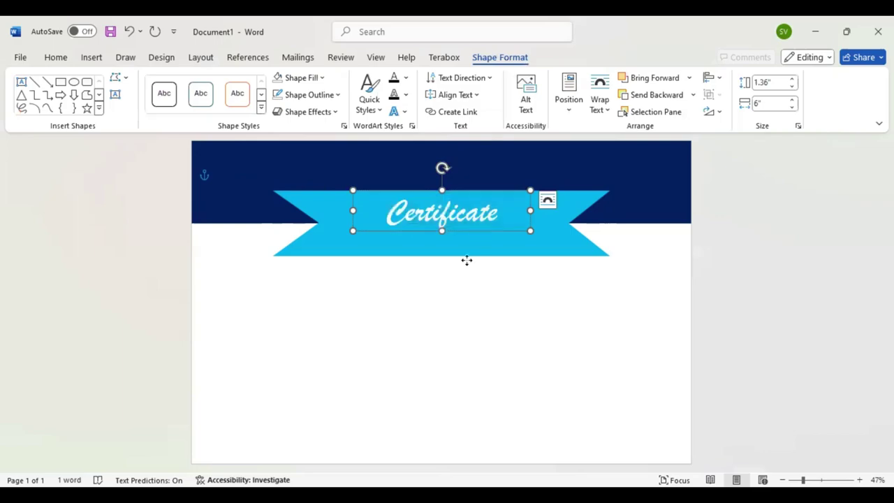
pyautogui.press('Return')
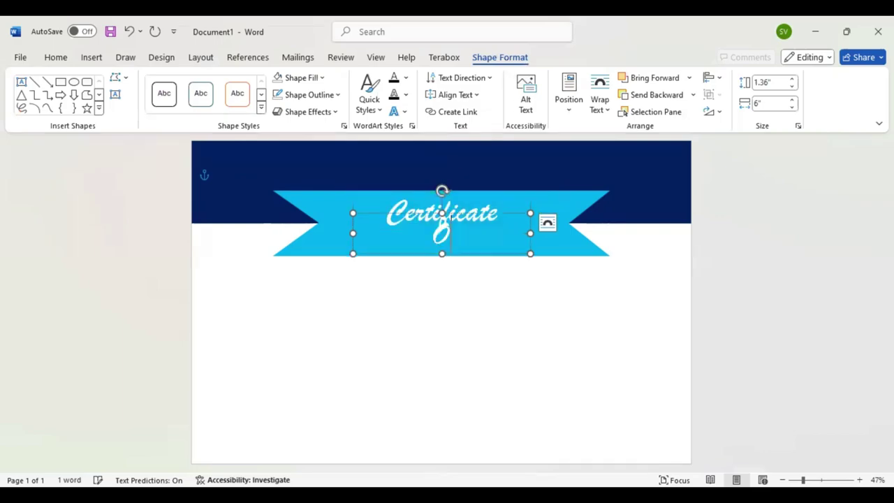
pyautogui.write('Of Improvement')
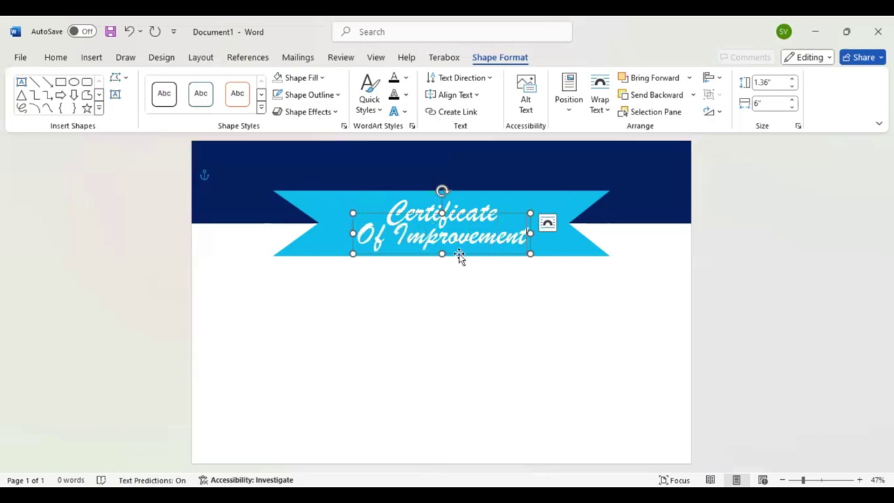
pyautogui.moveTo(447, 253); pyautogui.dragTo(461, 237)
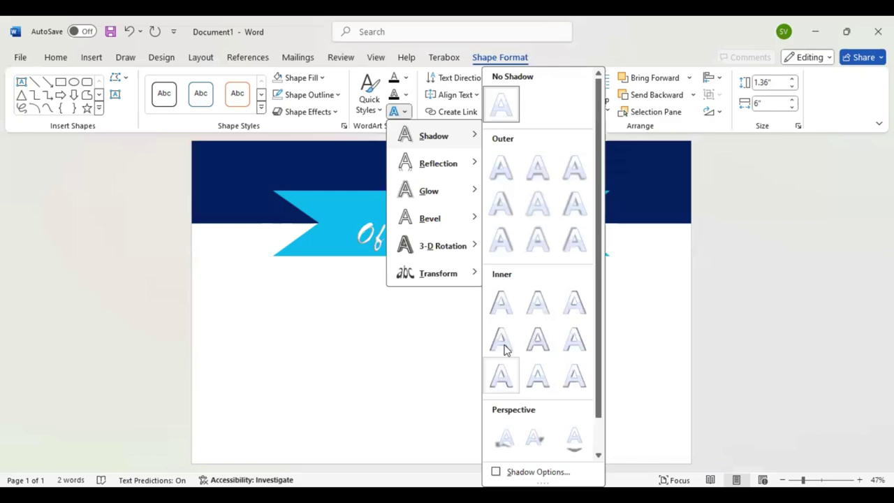
pyautogui.click(535, 234)
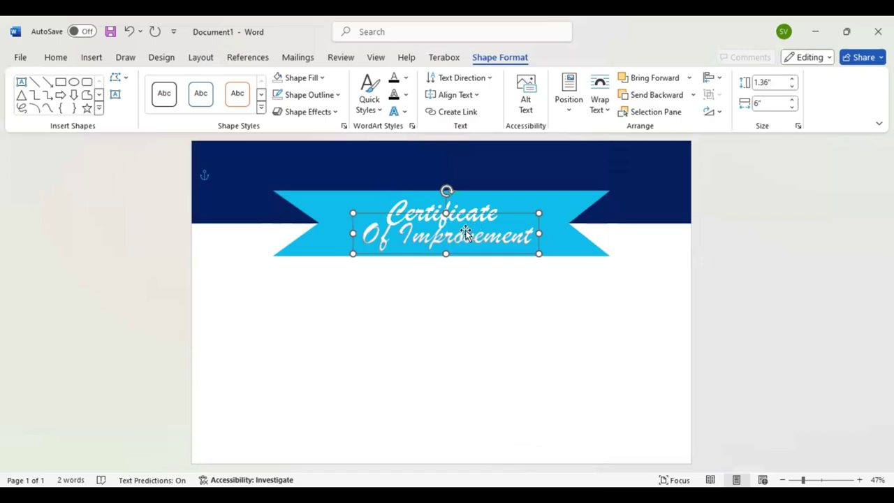
# Drag the title box up until it is centred on the ribbon, then reselect it.
pyautogui.moveTo(466, 223); pyautogui.dragTo(480, 255)
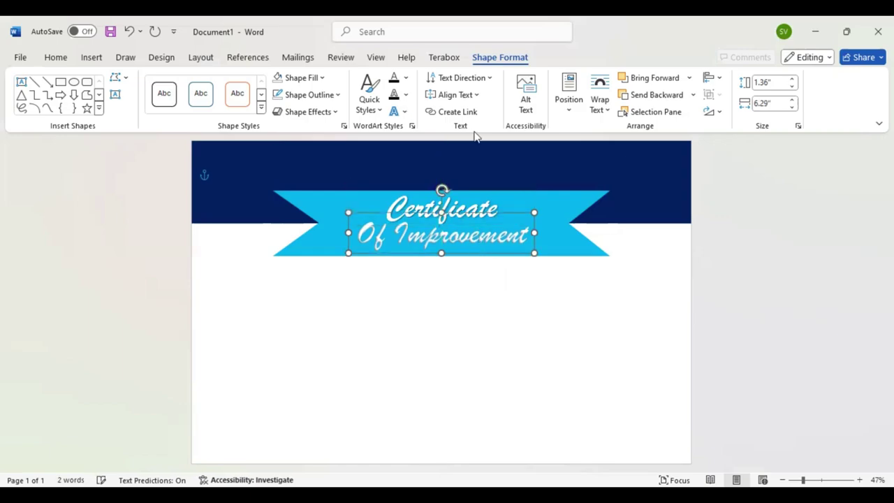
pyautogui.click(481, 249)
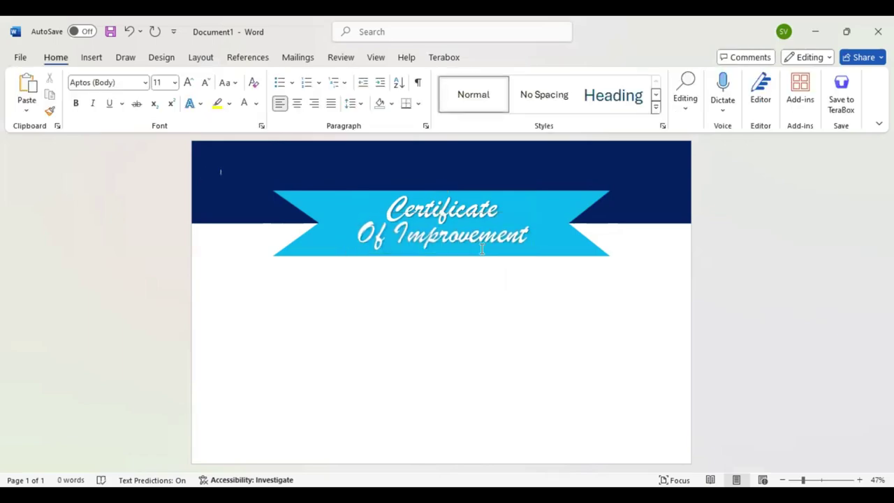
pyautogui.click(481, 249)
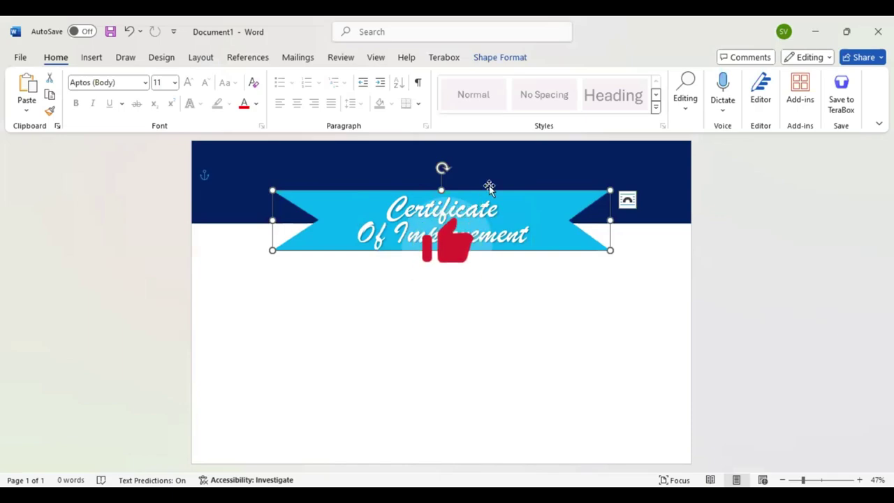
pyautogui.click(437, 300)
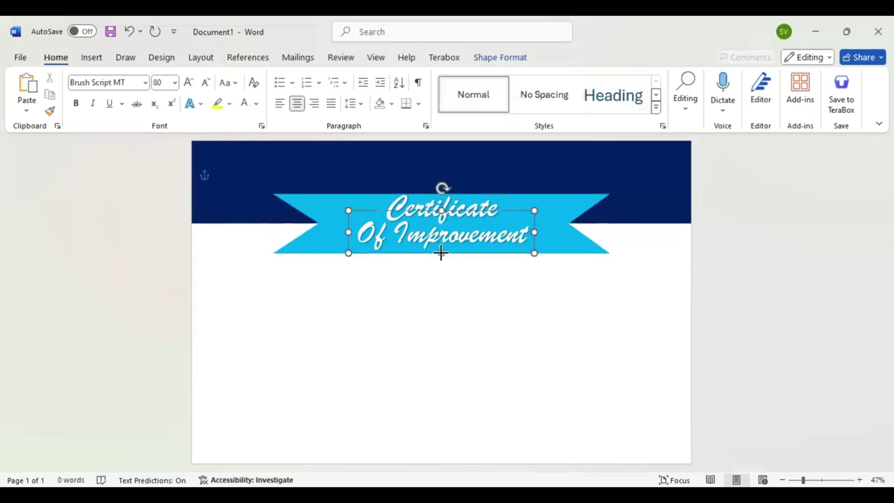
pyautogui.click(363, 373)
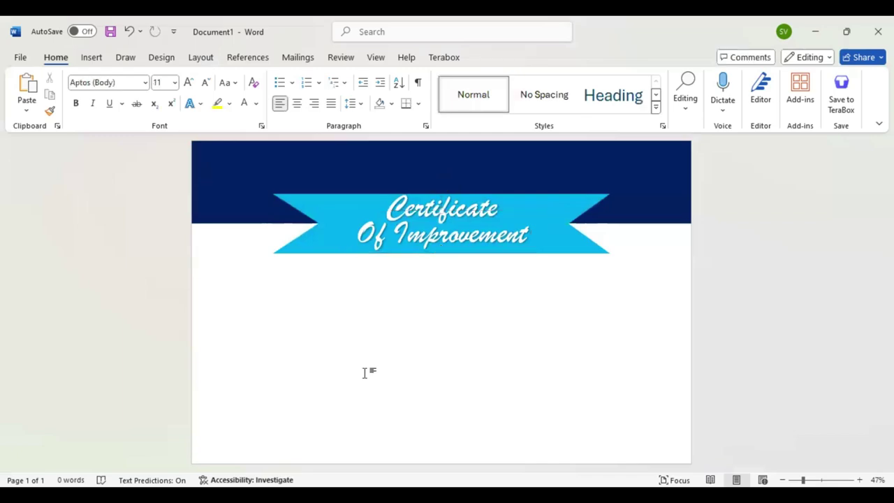
pyautogui.click(460, 222)
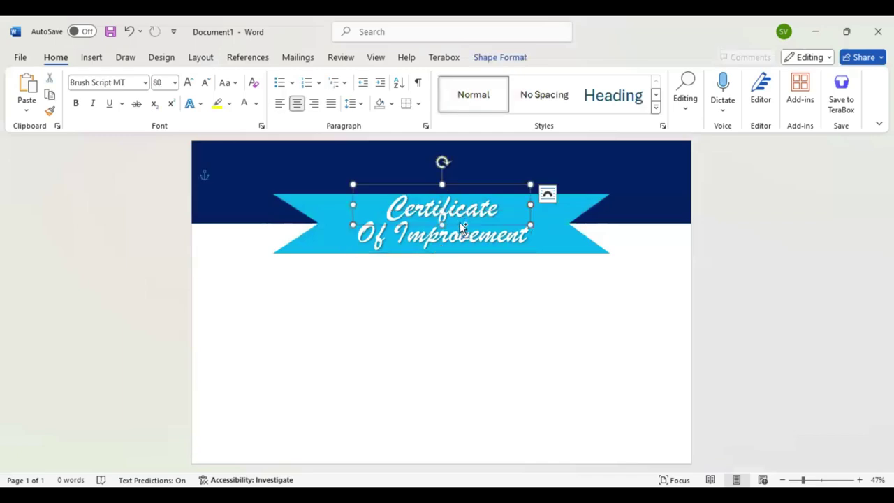
# Paste a copy of the title box below the ribbon and retype it as 'This Certifies That'.
pyautogui.hotkey('ctrl', 'v')
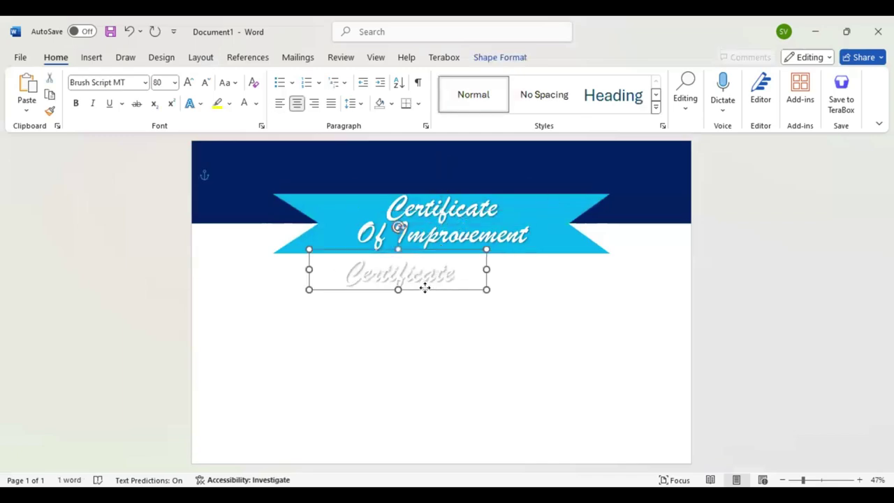
pyautogui.moveTo(455, 285); pyautogui.dragTo(469, 288)
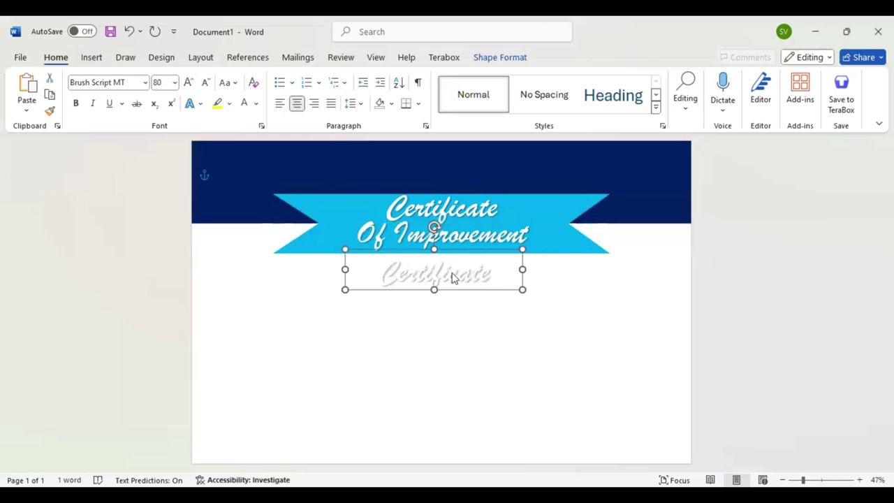
pyautogui.doubleClick(451, 278)
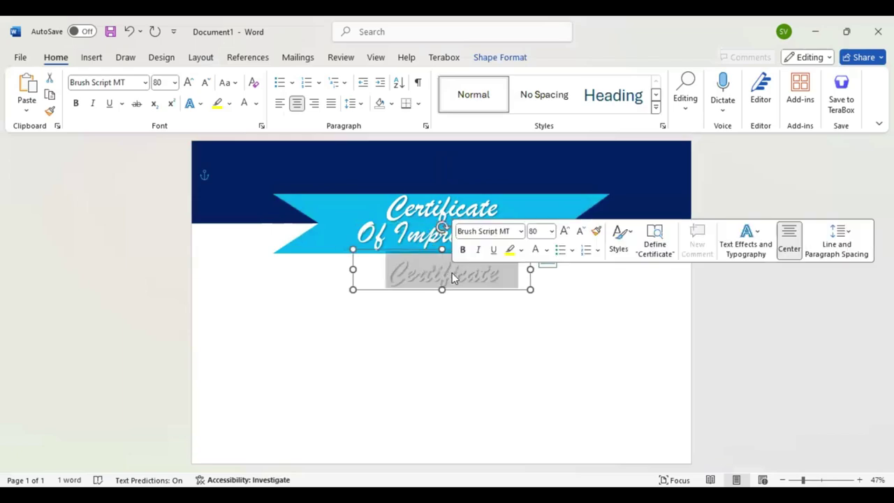
pyautogui.write('This')
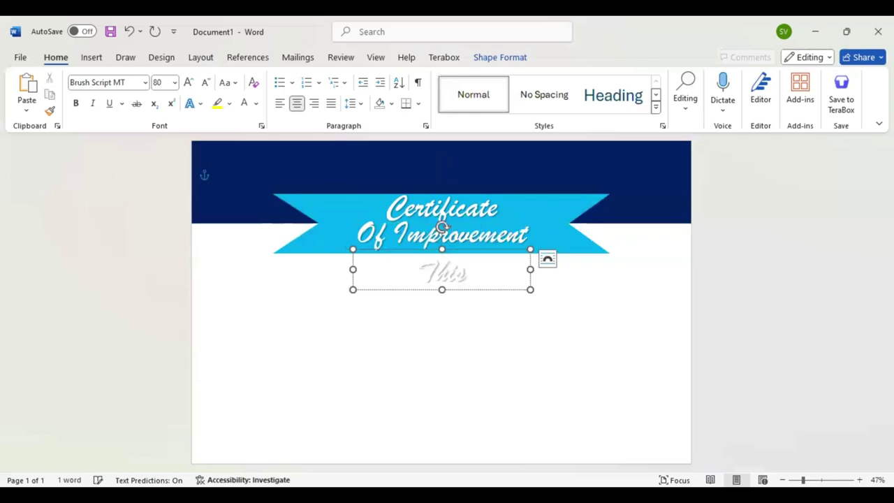
pyautogui.write(' Certified')
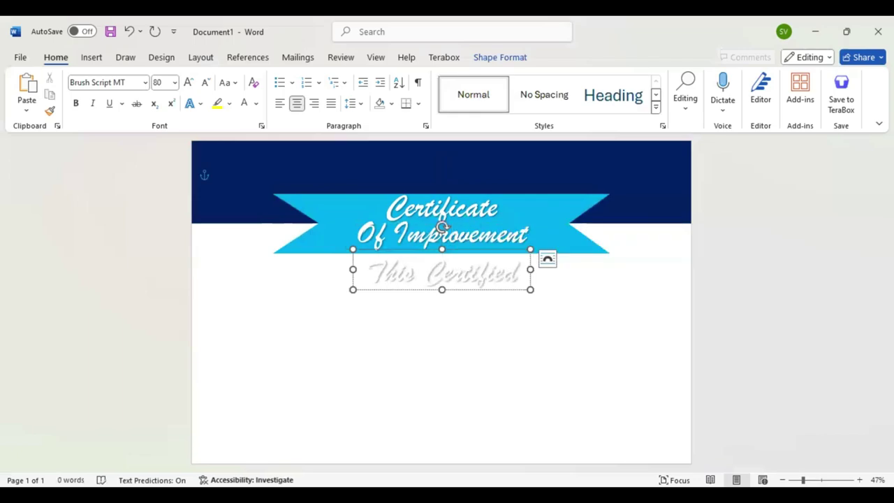
pyautogui.press('BackSpace')
pyautogui.write('s')
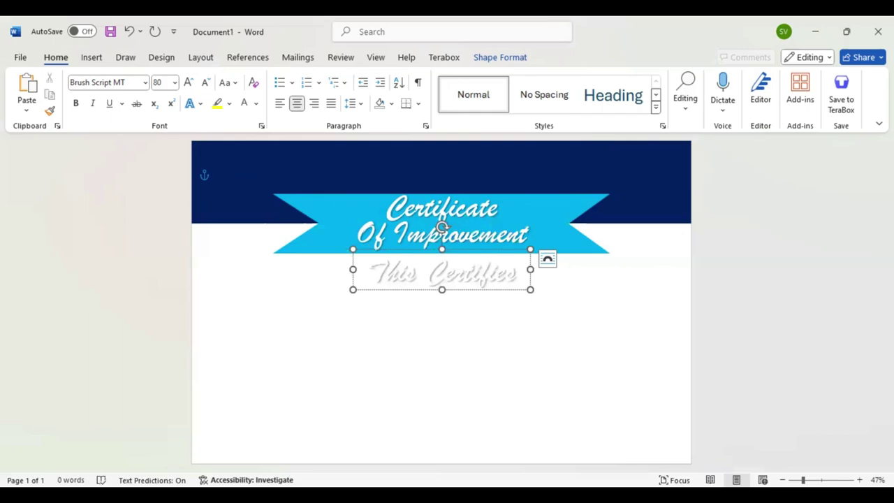
pyautogui.write(' That')
# Give 'This Certifies That' a light blue text fill and centre its box on the page.
pyautogui.hotkey('ctrl', 'a')
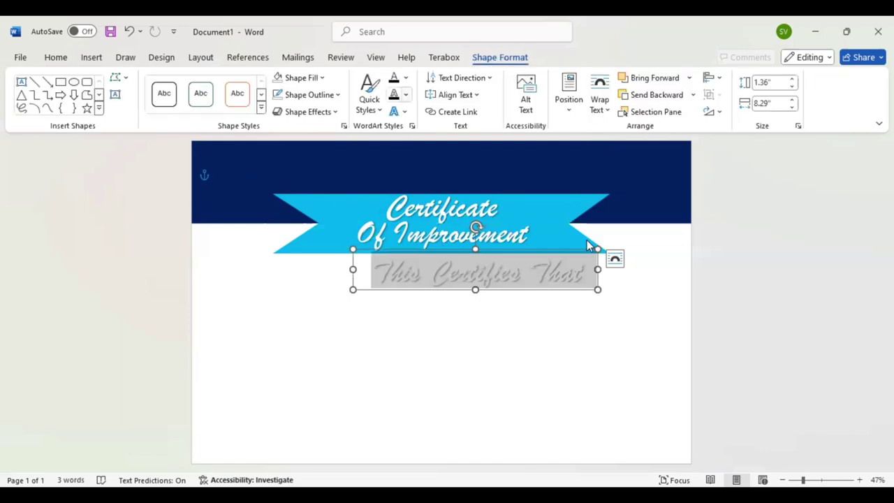
pyautogui.click(405, 78)
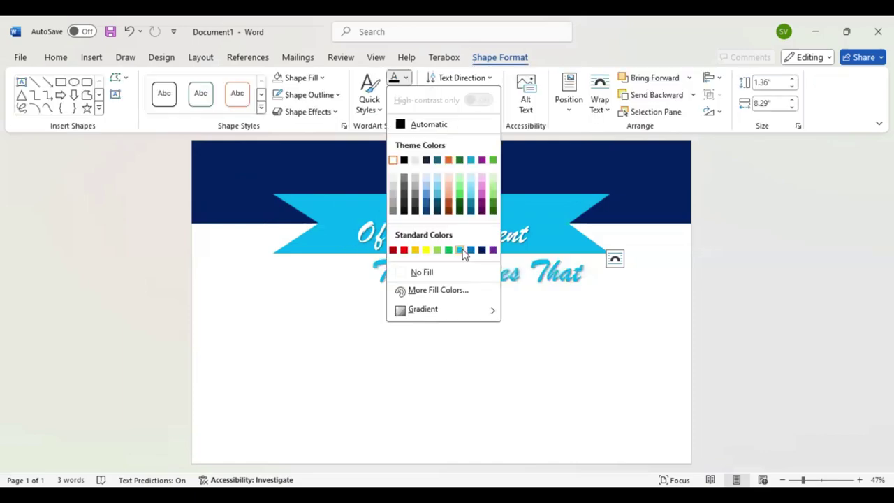
pyautogui.click(460, 250)
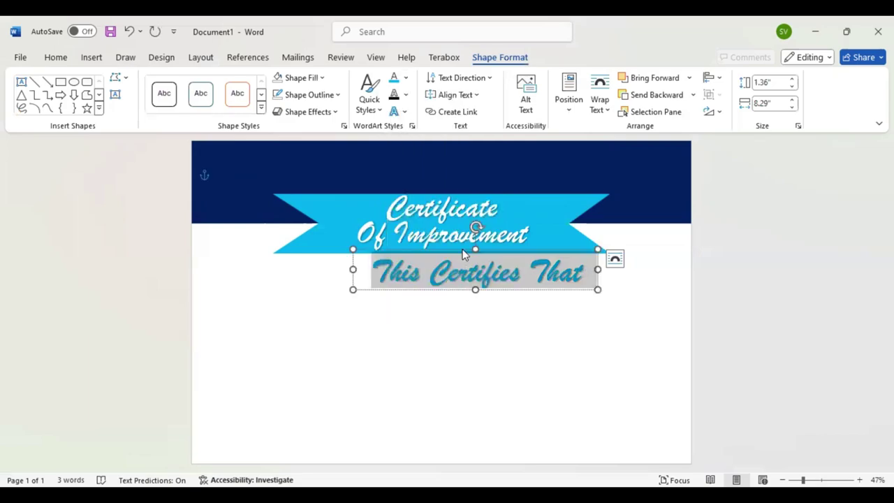
pyautogui.press('Escape')
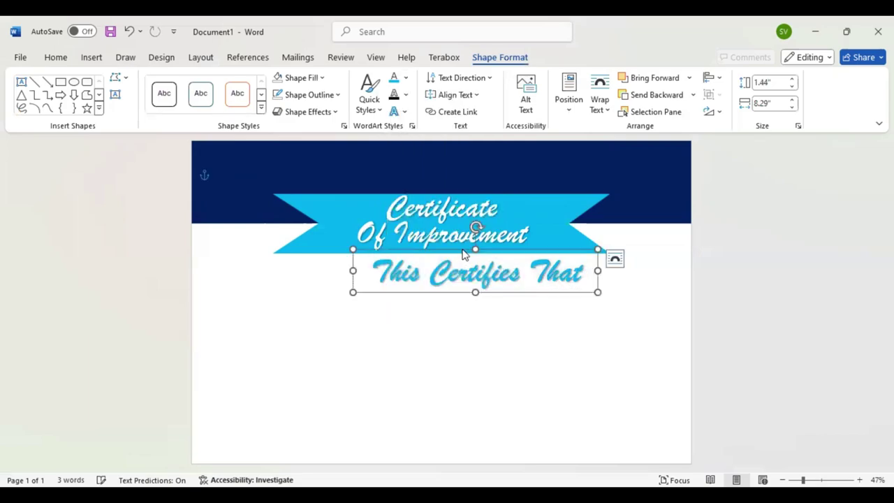
pyautogui.moveTo(463, 255); pyautogui.dragTo(463, 254)
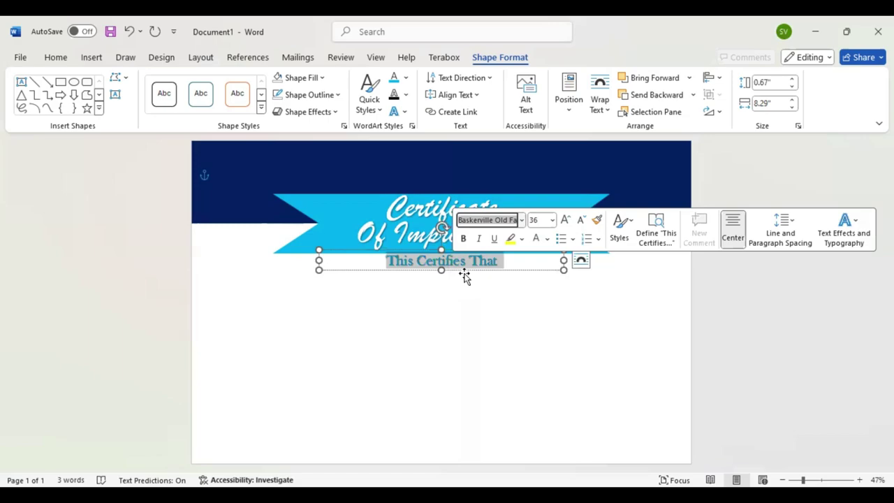
# Set 'This Certifies That' to size 28 with wider letter spacing, nudged down and centred.
pyautogui.click(56, 57)
pyautogui.click(206, 82)
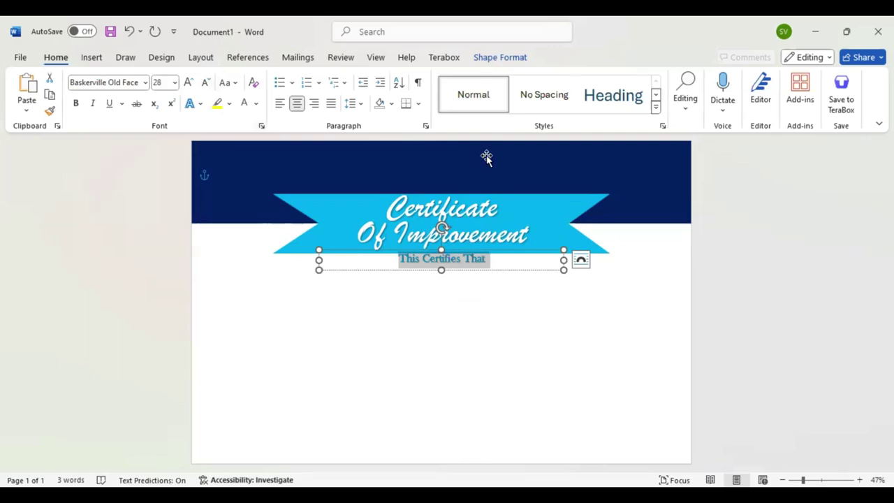
pyautogui.click(444, 269)
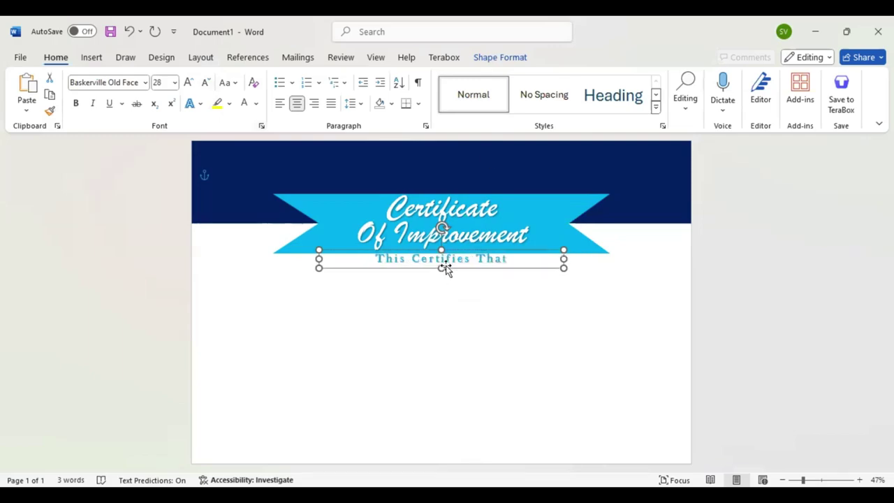
pyautogui.moveTo(448, 274); pyautogui.dragTo(449, 276)
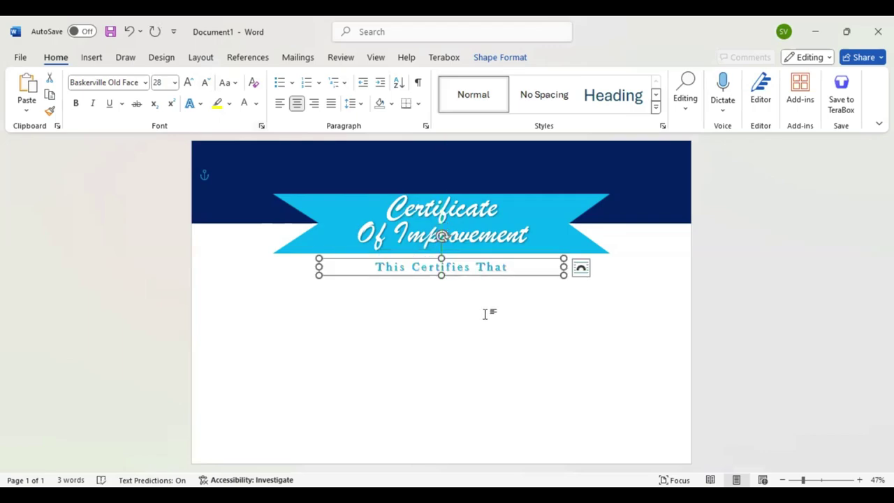
pyautogui.hotkey('shift', 'Tab')
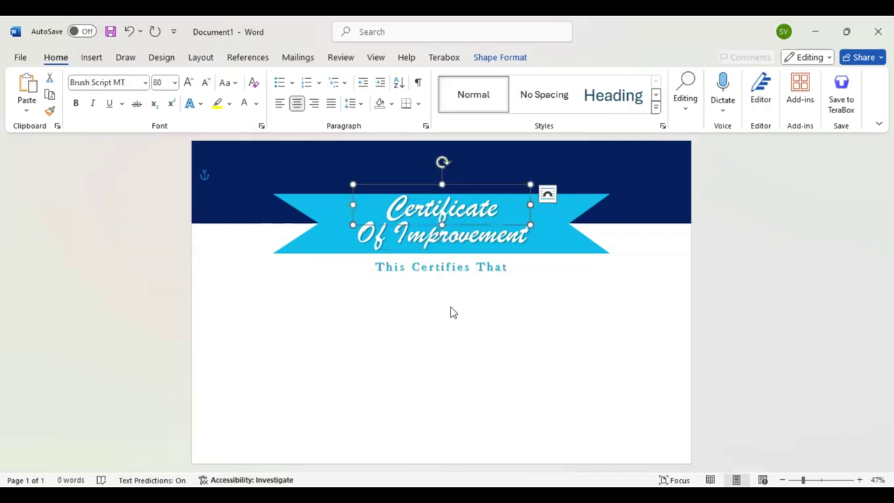
# Paste a new box for the Name Surname line and set it to Baskerville Old Face.
pyautogui.hotkey('ctrl', 'v')
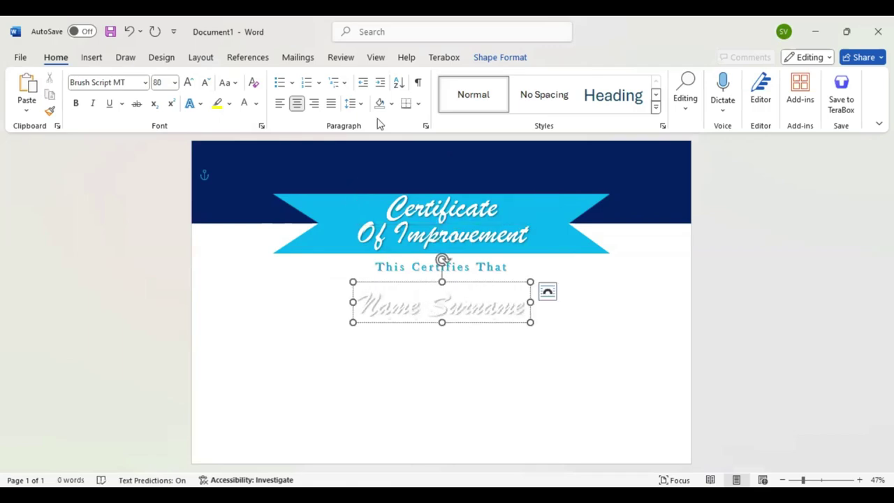
pyautogui.hotkey('ctrl', 'a')
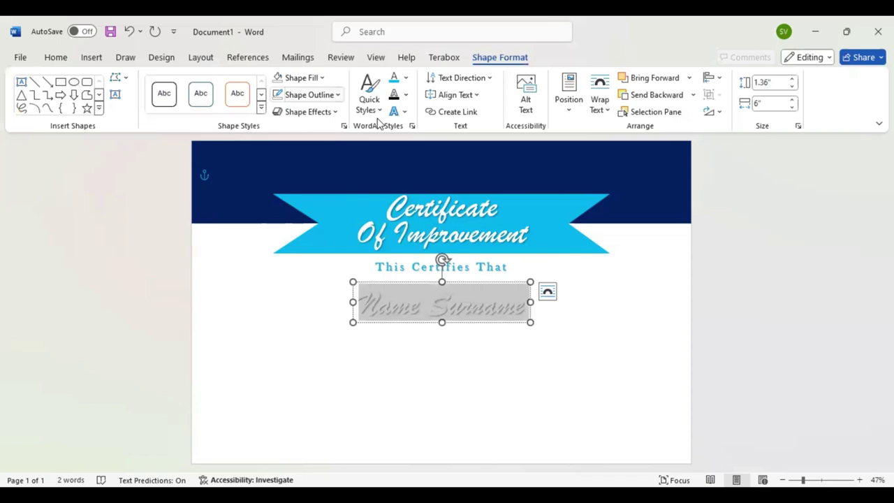
pyautogui.click(58, 58)
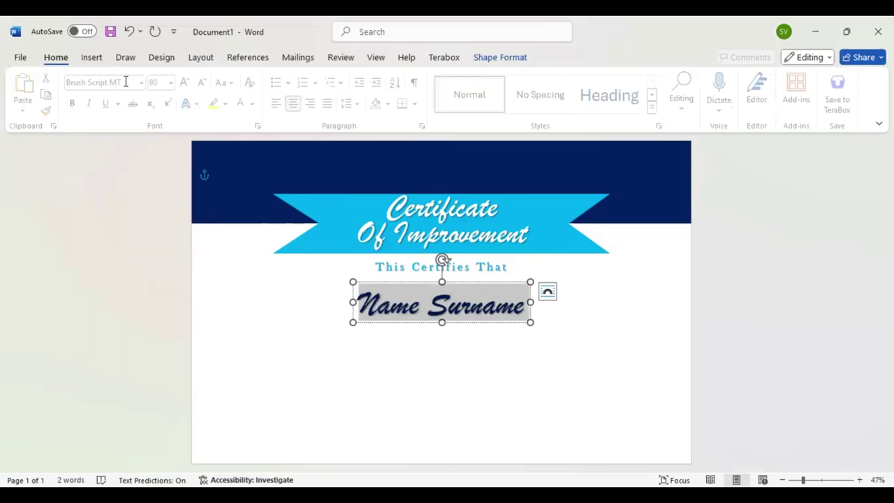
pyautogui.click(126, 82)
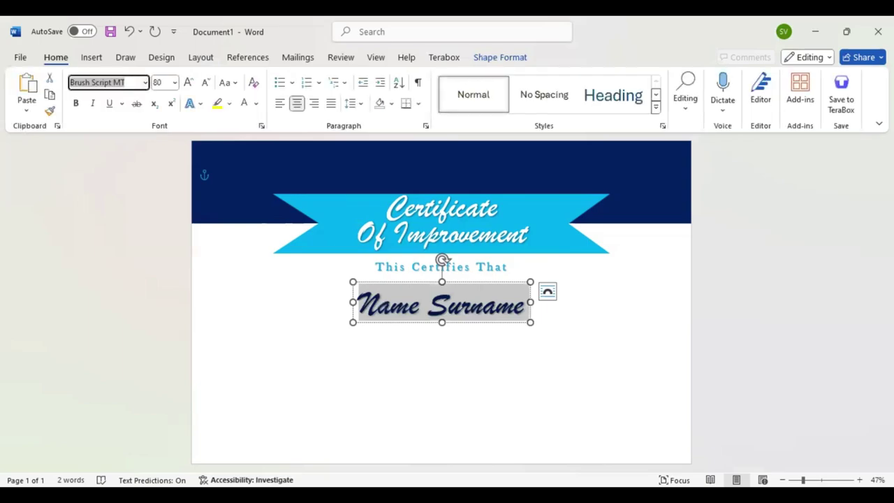
pyautogui.write('Baskerville Old Face')
pyautogui.press('Return')
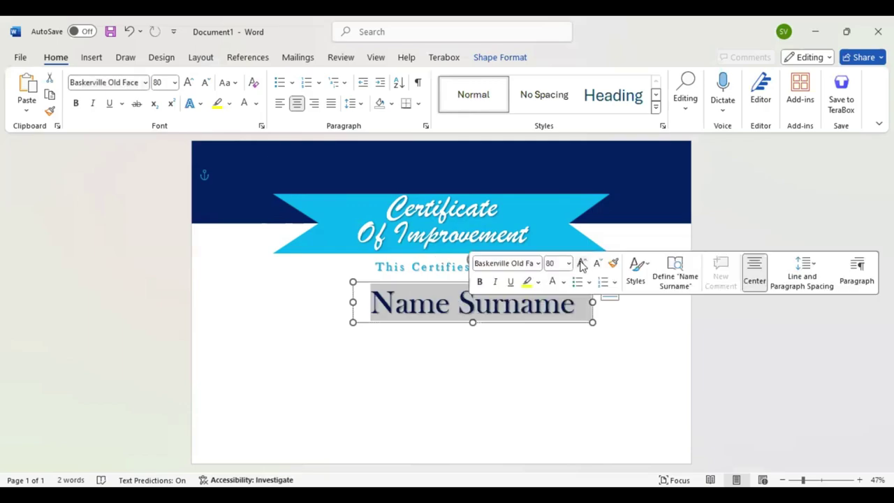
# Enlarge Name Surname to 100, centre it on the page, and remove its shadow.
pyautogui.click(581, 264)
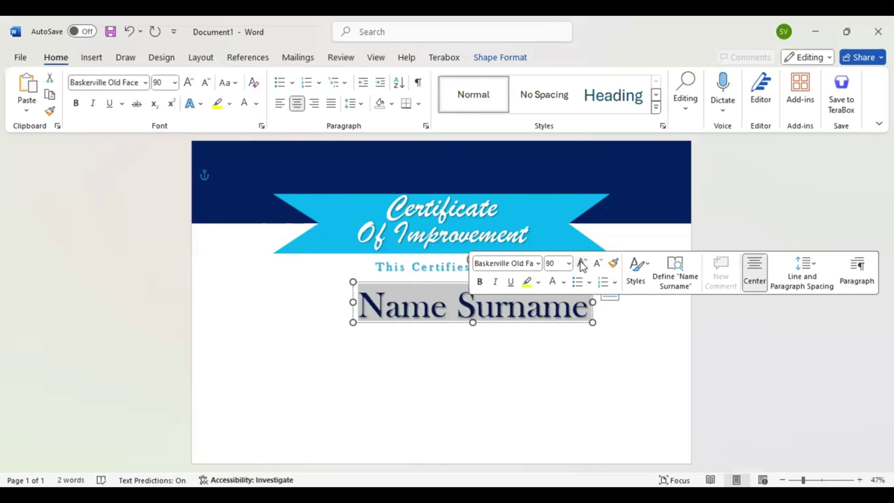
pyautogui.click(581, 263)
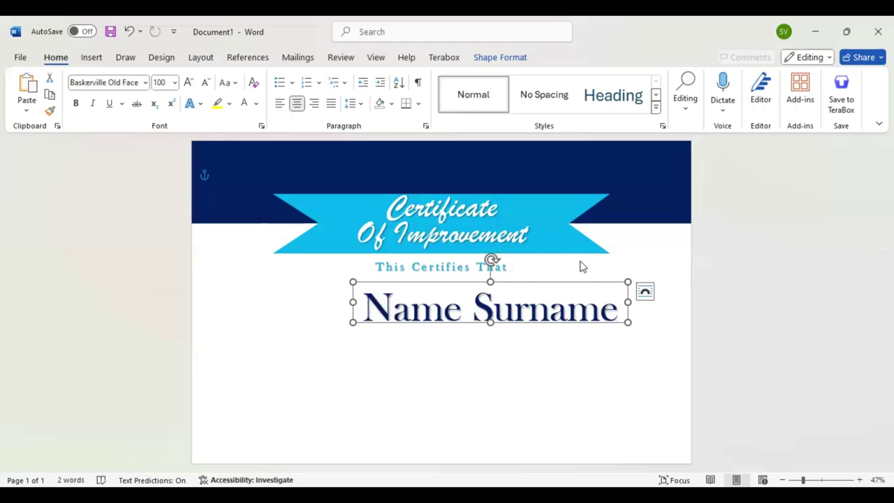
pyautogui.press('Left')
pyautogui.press('Left')
pyautogui.press('Left')
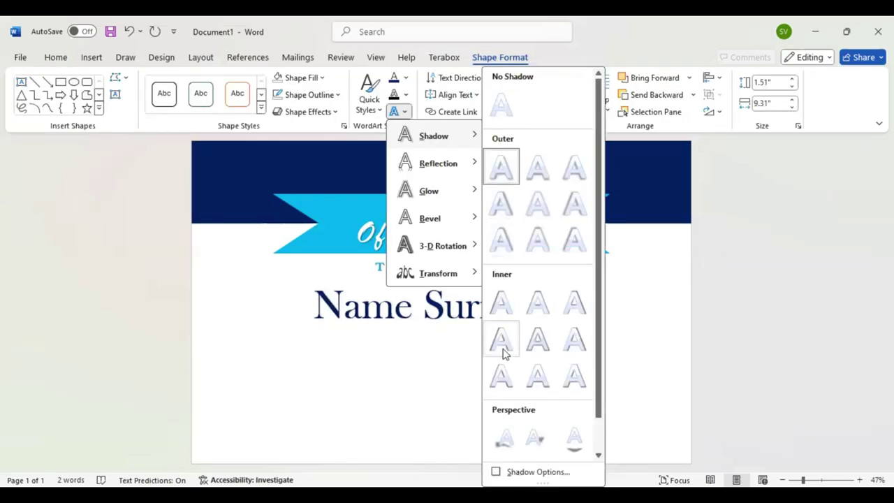
pyautogui.click(415, 350)
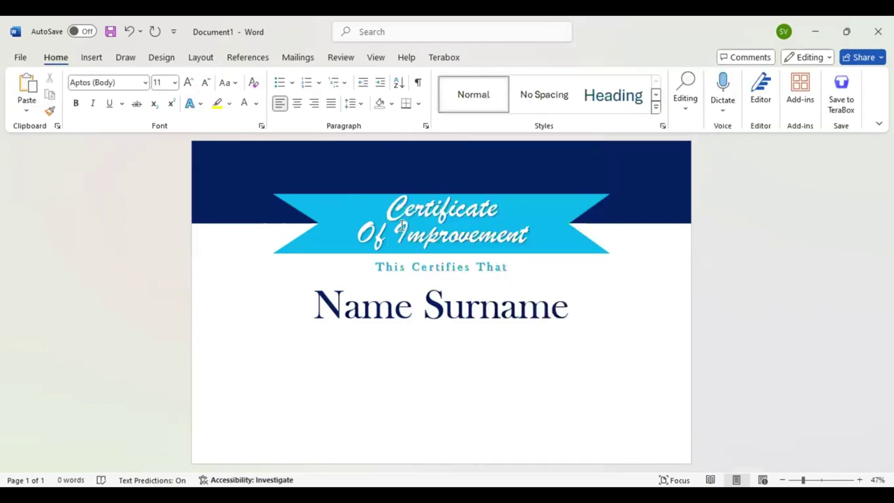
# Draw a new text box beneath the Name Surname line.
pyautogui.click(91, 58)
pyautogui.click(204, 81)
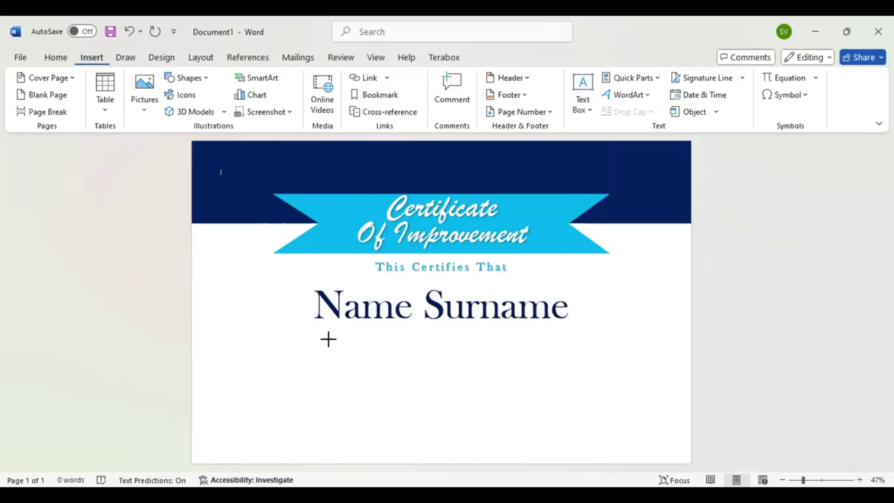
pyautogui.moveTo(331, 345); pyautogui.dragTo(579, 409)
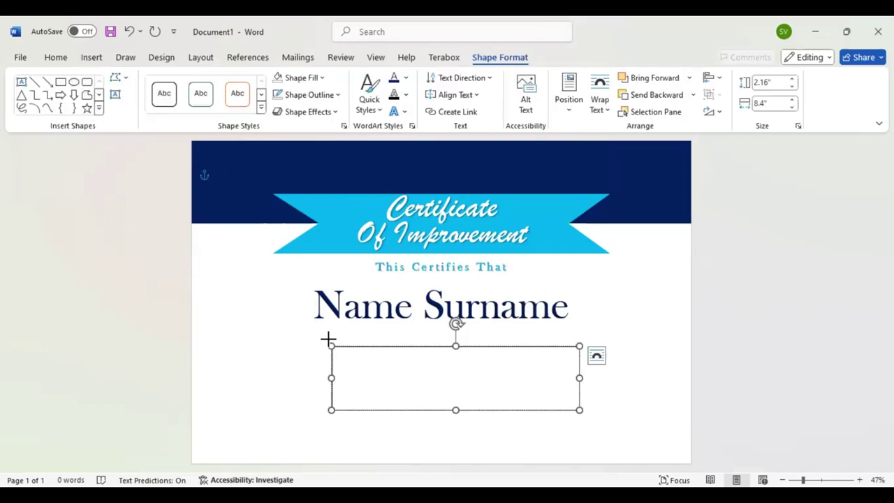
pyautogui.click(48, 59)
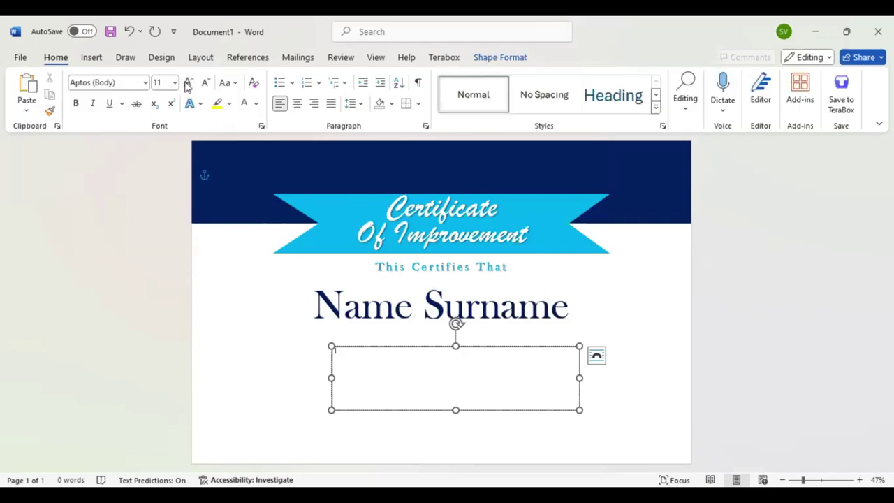
pyautogui.click(505, 61)
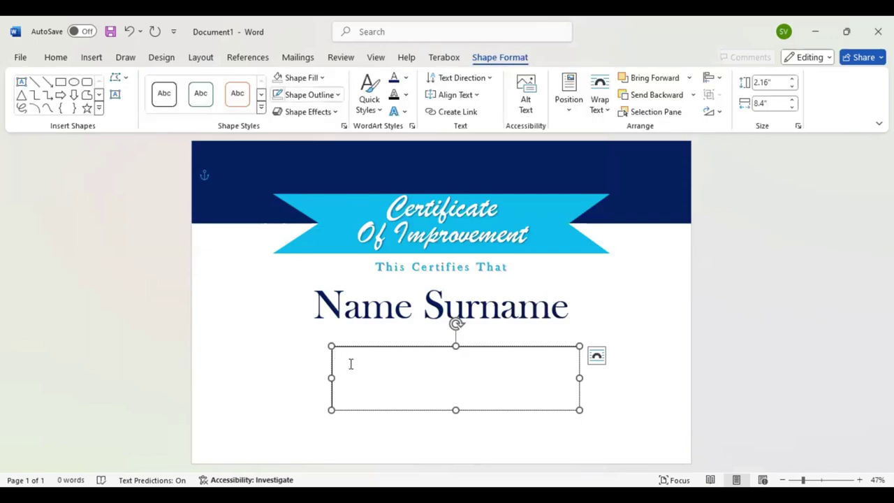
pyautogui.press('Escape')
# Generate Lorem ipsum text with =Lorem(), centre it, enlarge it to 26 pt, and undo the stray move.
pyautogui.write('=')
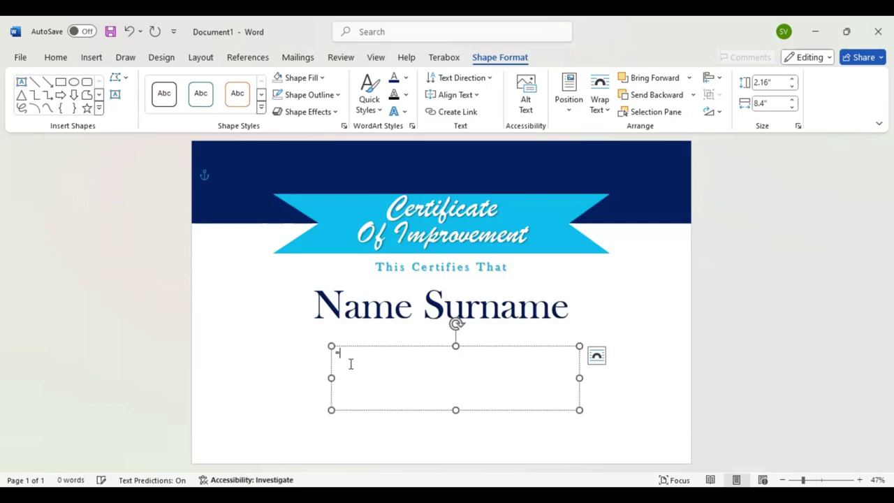
pyautogui.write('Lorem()')
pyautogui.press('Return')
pyautogui.click(56, 57)
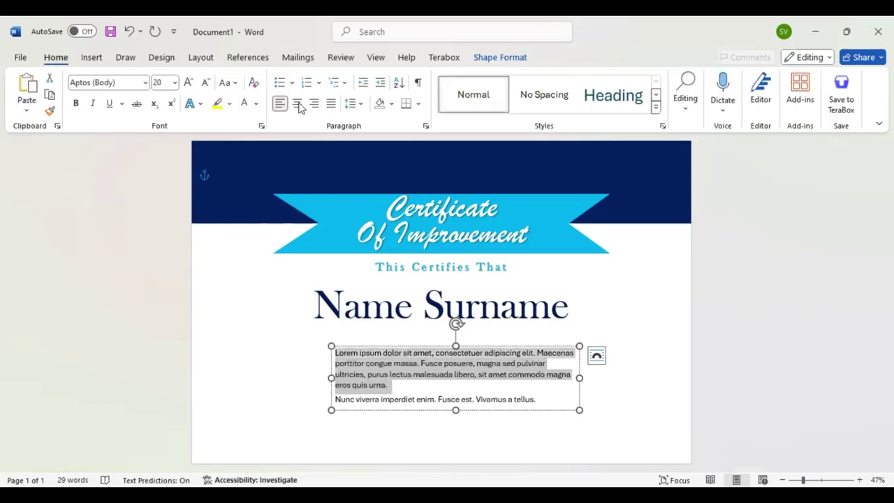
pyautogui.click(297, 103)
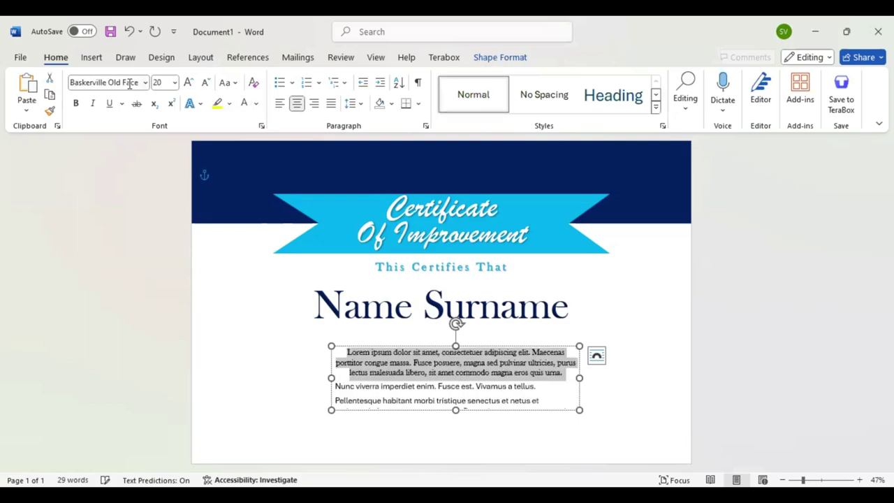
pyautogui.click(189, 82)
pyautogui.click(189, 82)
pyautogui.click(189, 82)
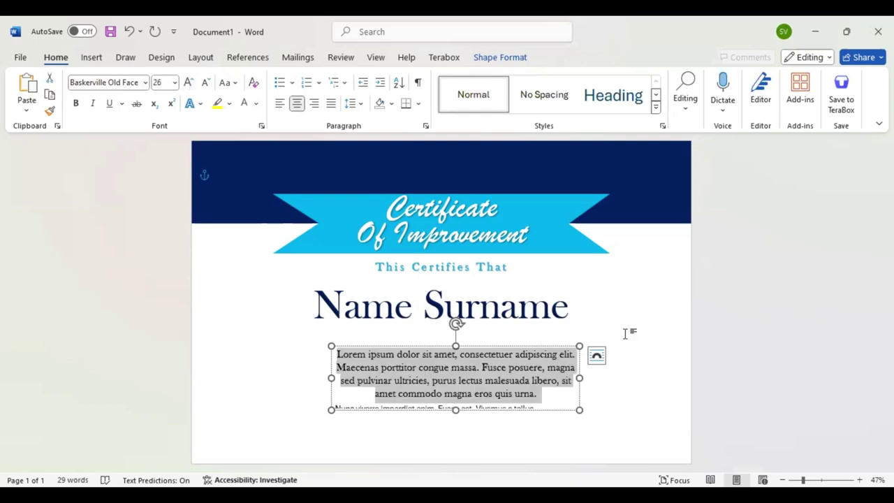
pyautogui.press('Escape')
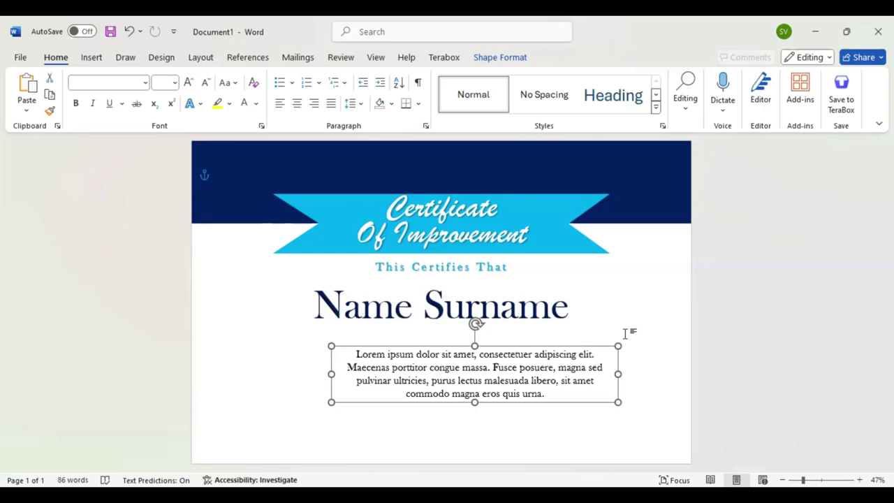
pyautogui.hotkey('ctrl', 'z')
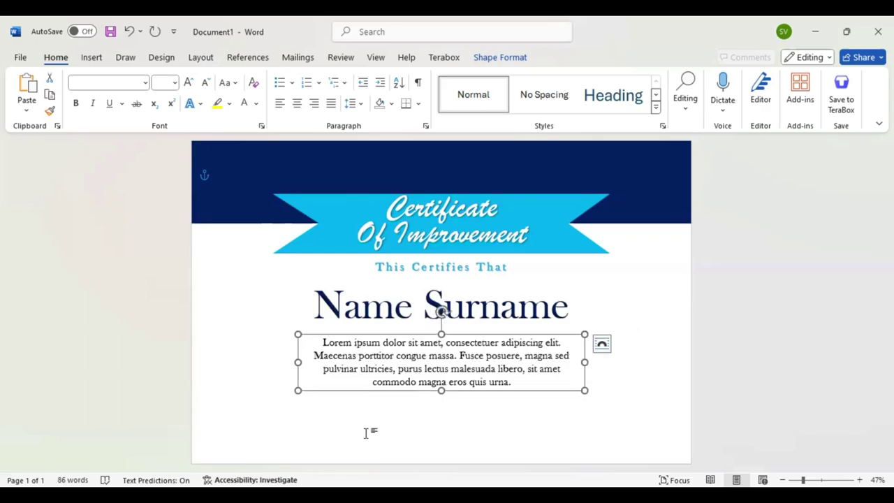
# Copy the navy header band to the page bottom and resize it into a thin strip.
pyautogui.click(201, 250)
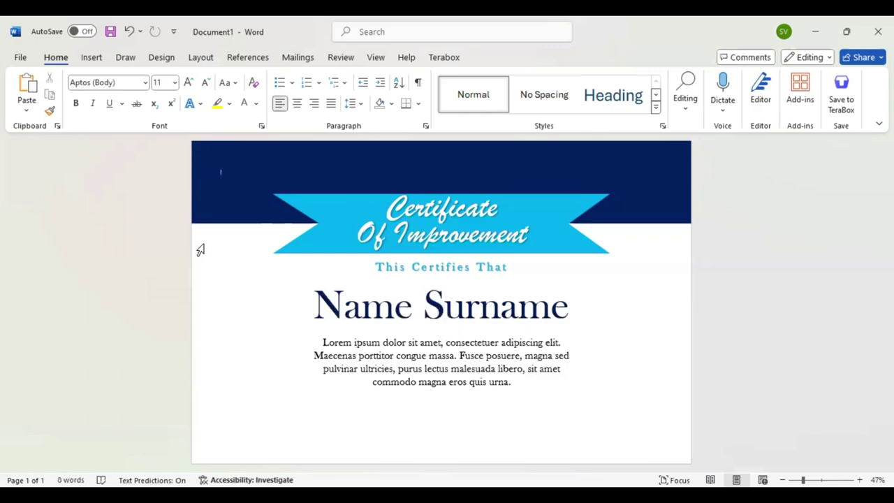
pyautogui.click(272, 165)
pyautogui.moveTo(272, 165); pyautogui.dragTo(272, 393)
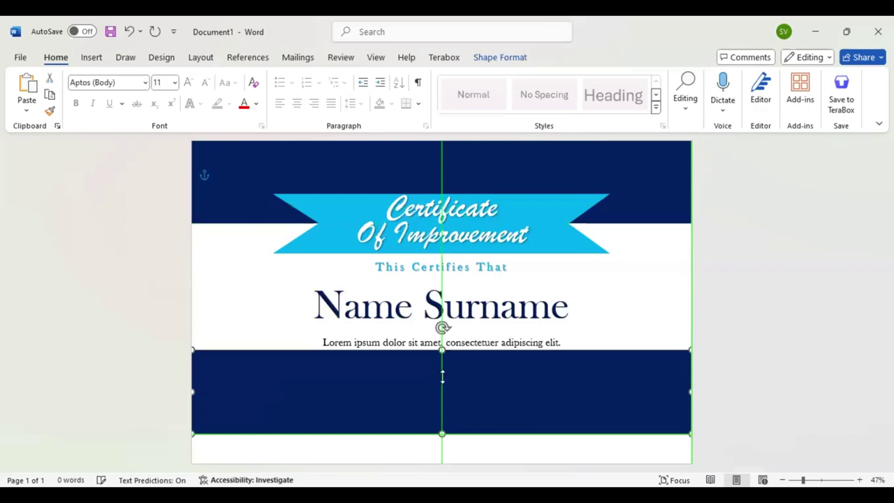
pyautogui.moveTo(440, 381); pyautogui.dragTo(447, 449)
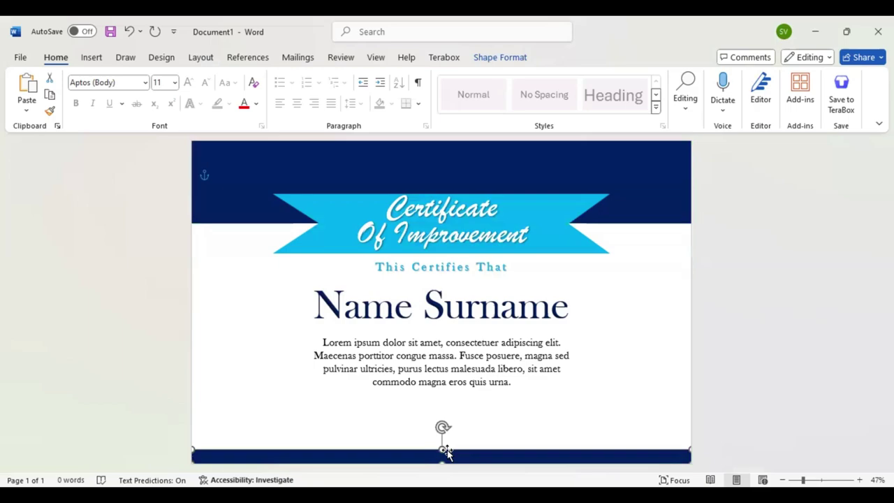
pyautogui.moveTo(445, 450); pyautogui.dragTo(441, 446)
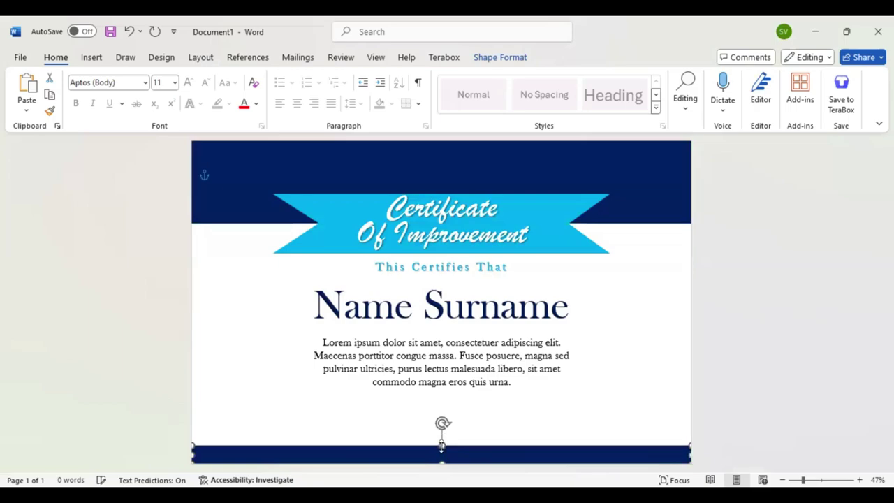
pyautogui.scroll(-1, 204, 82)
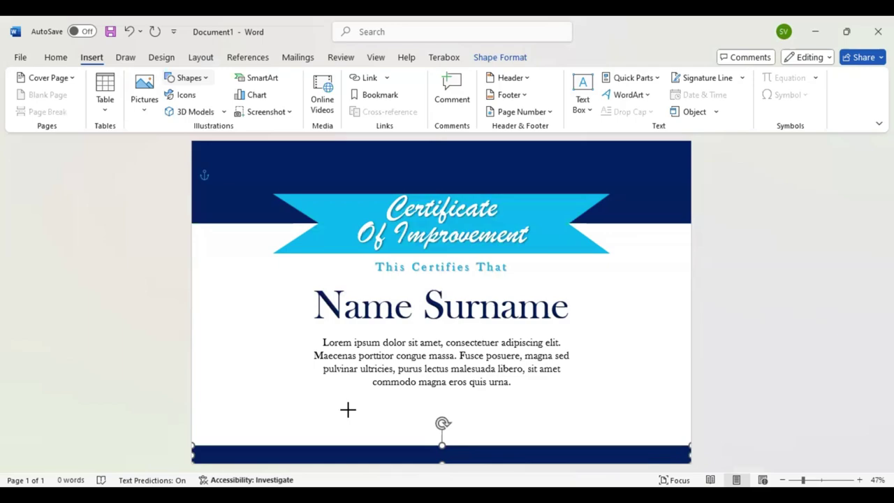
# Draw a short blue signature line on the left, above the bottom band.
pyautogui.moveTo(278, 410); pyautogui.dragTo(347, 411)
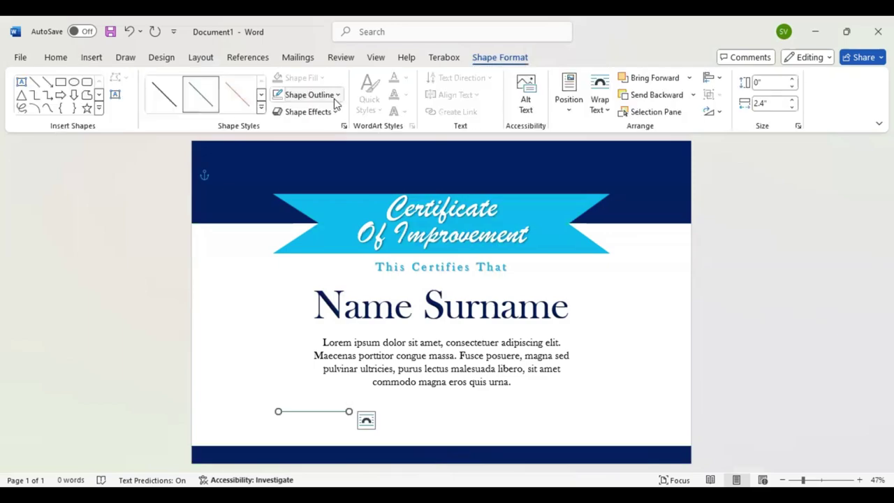
pyautogui.click(337, 95)
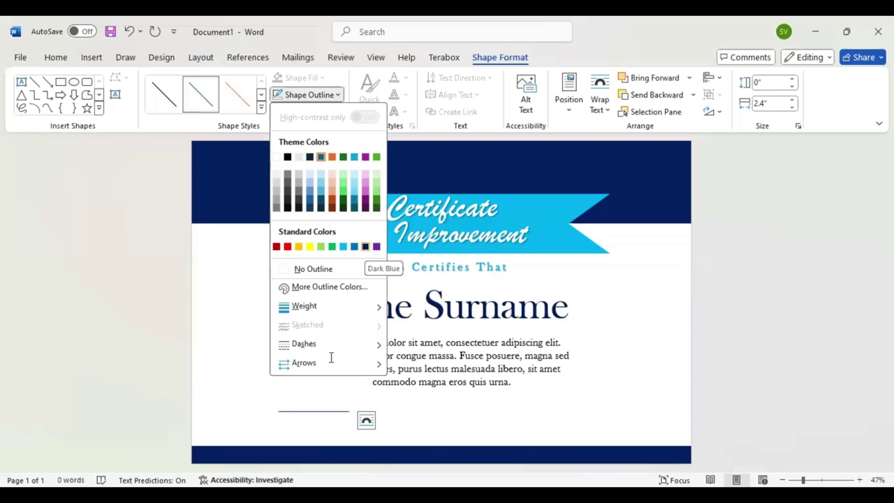
pyautogui.click(357, 400)
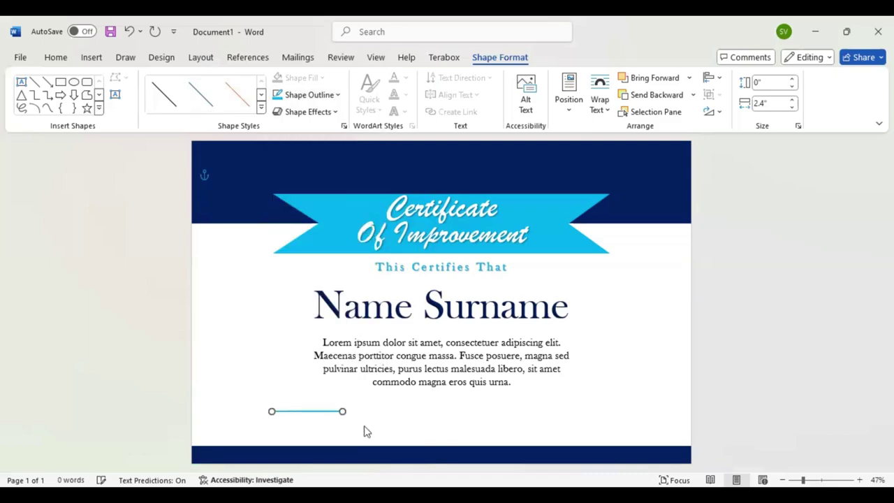
# Duplicate the signature line and move the copy to the right side.
pyautogui.hotkey('ctrl', 'c')
pyautogui.hotkey('ctrl', 'v')
pyautogui.press('Right')
pyautogui.press('Right')
pyautogui.press('Right')
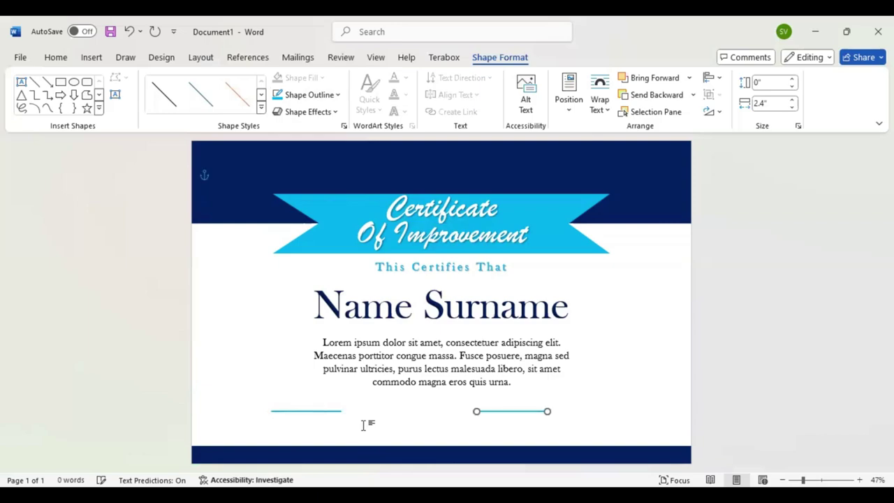
pyautogui.press('Right')
pyautogui.press('Right')
pyautogui.press('Right')
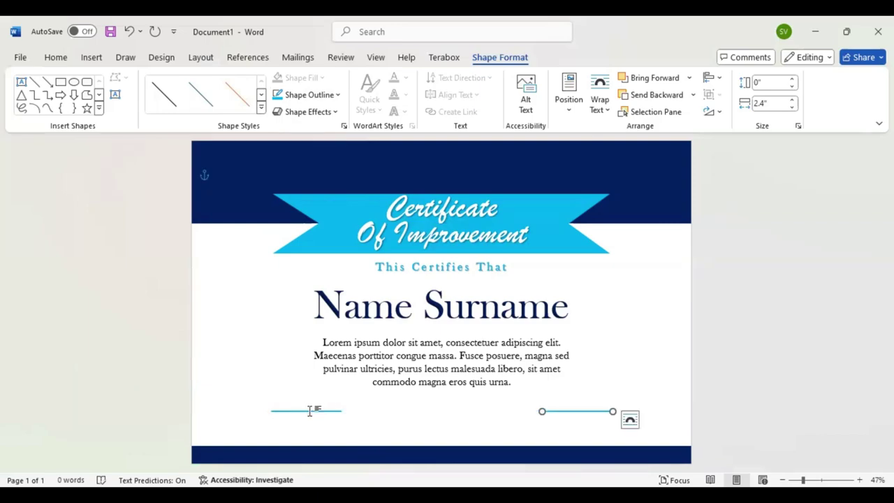
# Draw a small text box under the left signature line and type the signature caption.
pyautogui.moveTo(311, 413); pyautogui.dragTo(306, 413)
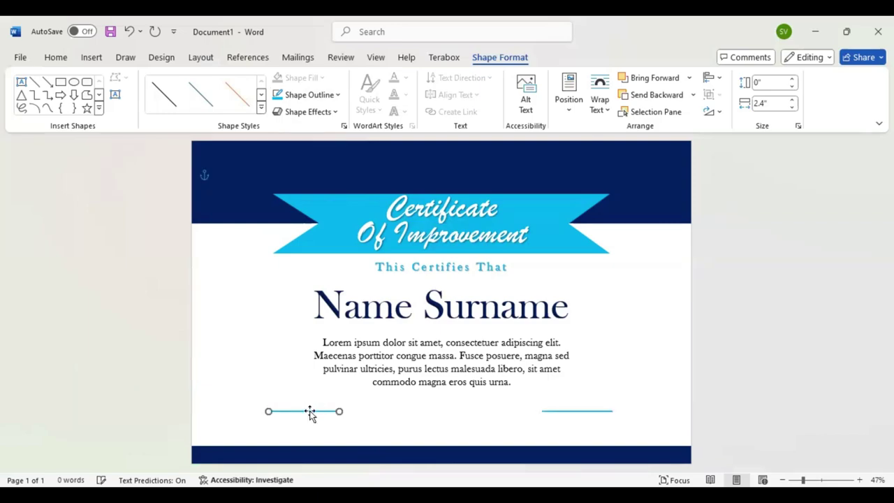
pyautogui.moveTo(341, 438); pyautogui.dragTo(342, 438)
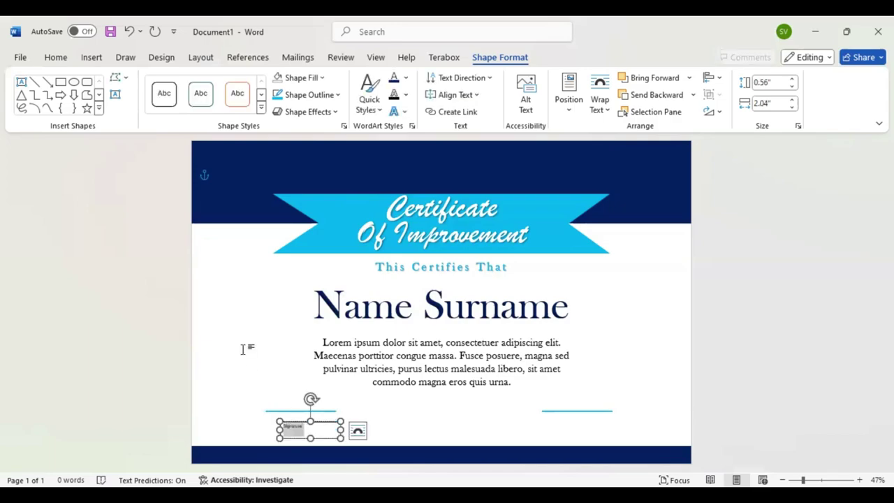
pyautogui.click(279, 81)
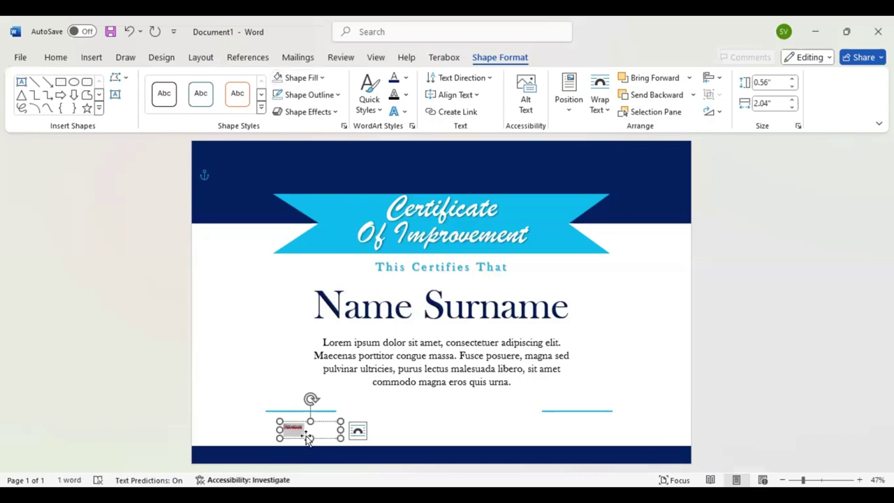
pyautogui.press('BackSpace')
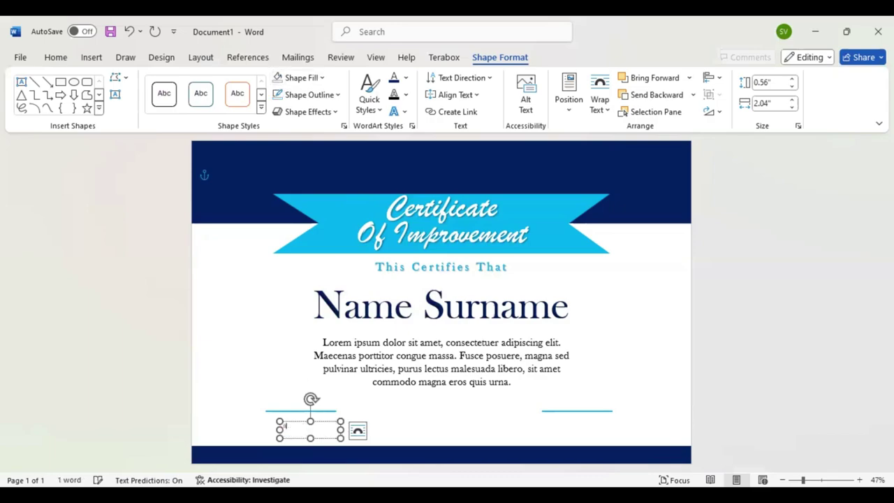
pyautogui.write('Sign')
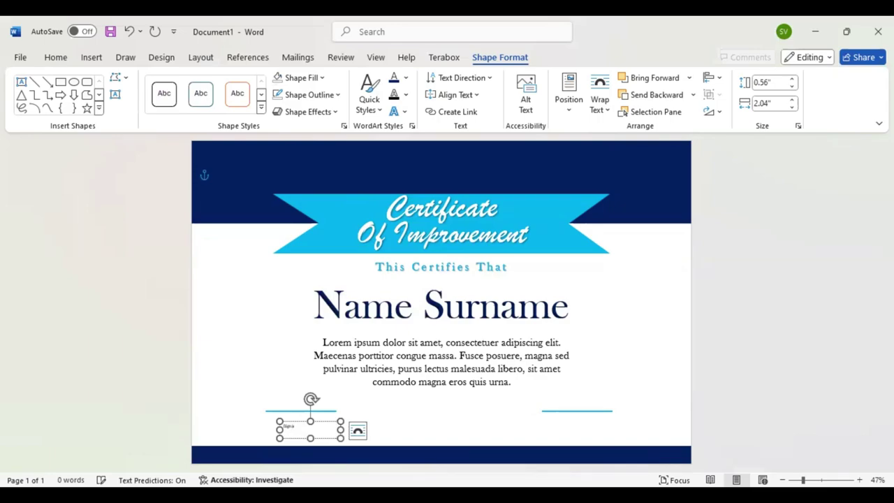
pyautogui.write('ture')
# Format the caption centred, in Baskerville Old Face at 14 pt.
pyautogui.doubleClick(294, 427)
pyautogui.click(55, 57)
pyautogui.hotkey('ctrl', 'e')
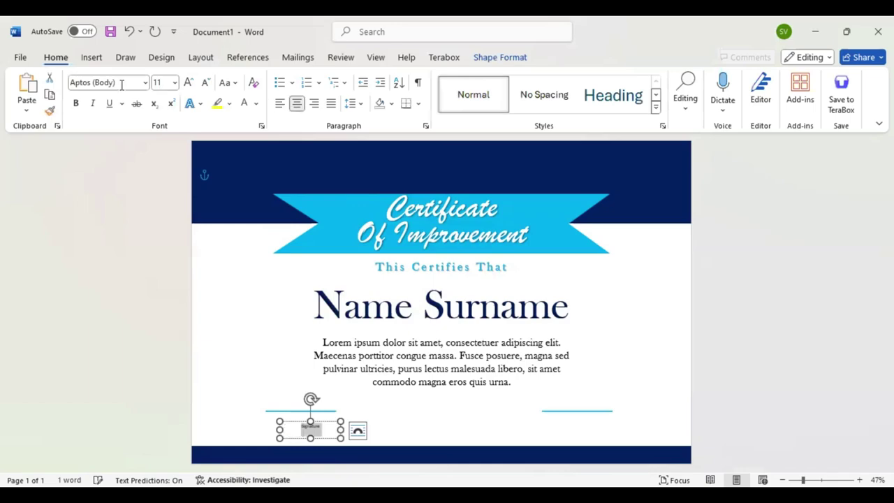
pyautogui.click(112, 82)
pyautogui.write('Baskerville Old Face')
pyautogui.press('Return')
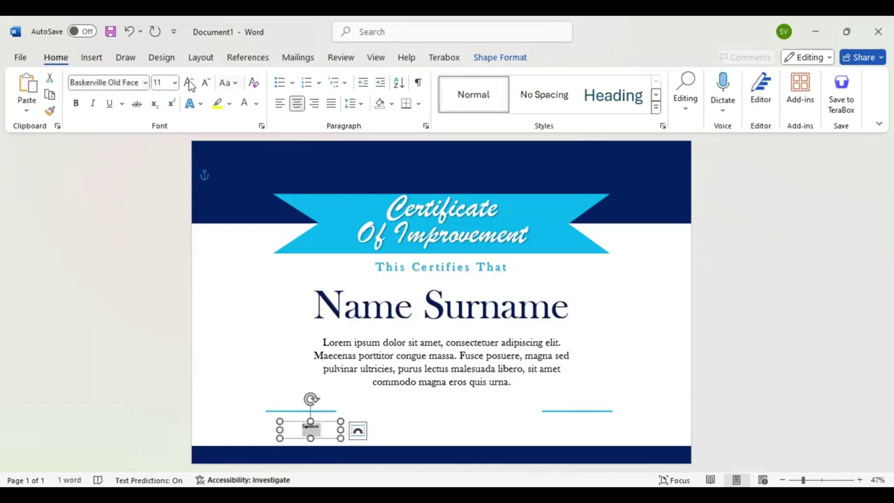
pyautogui.hotkey('ctrl', 'shift', '.')
pyautogui.hotkey('ctrl', 'shift', '.')
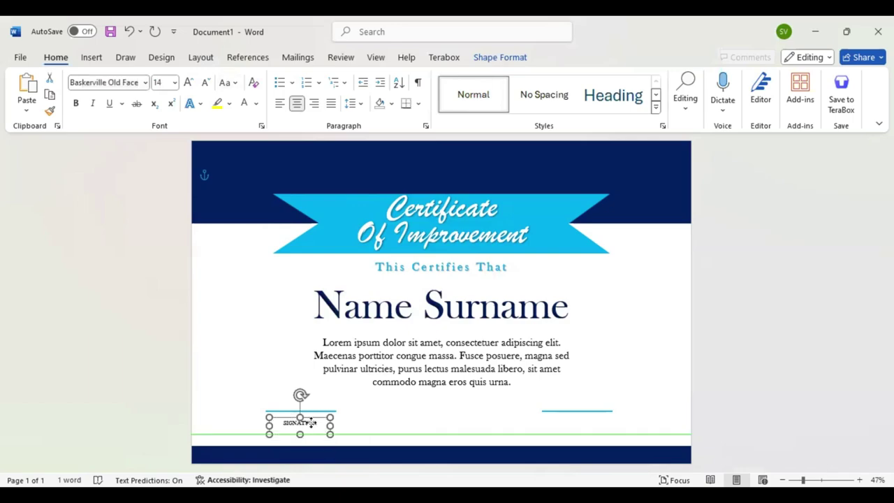
# Position the SIGNATURE box just below the left signature line.
pyautogui.moveTo(324, 440); pyautogui.dragTo(315, 436)
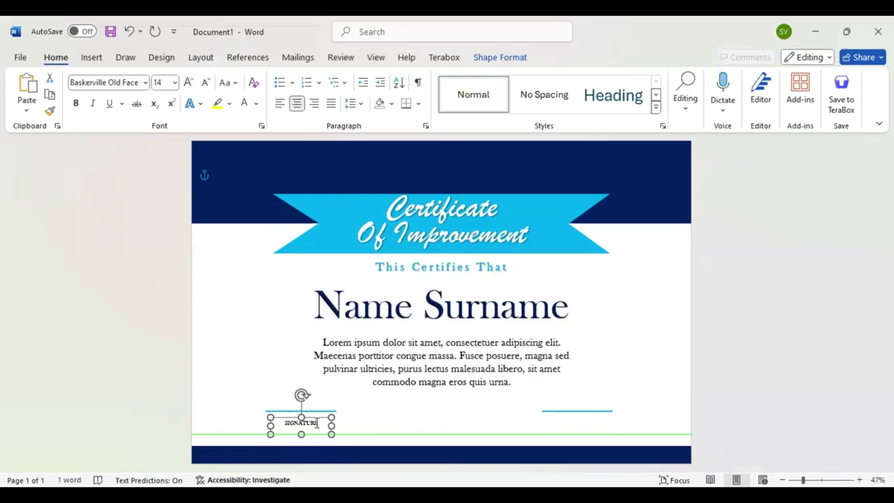
pyautogui.moveTo(317, 422); pyautogui.dragTo(317, 422)
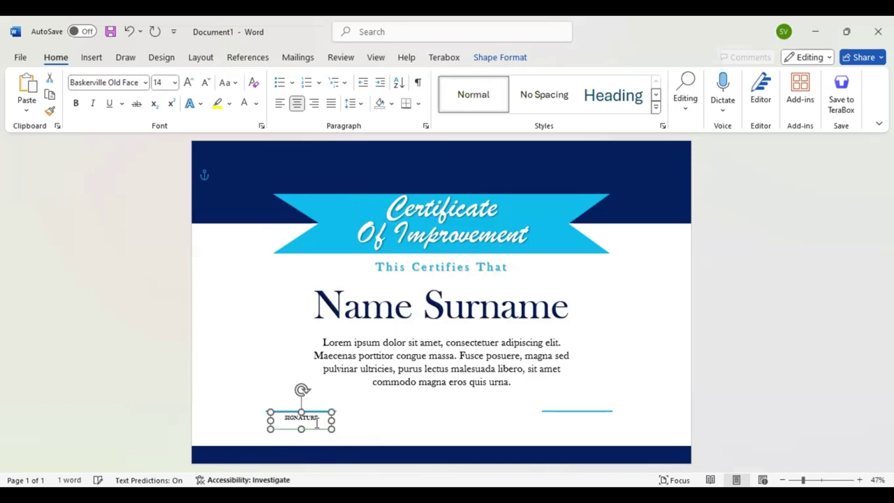
pyautogui.moveTo(317, 422); pyautogui.dragTo(316, 421)
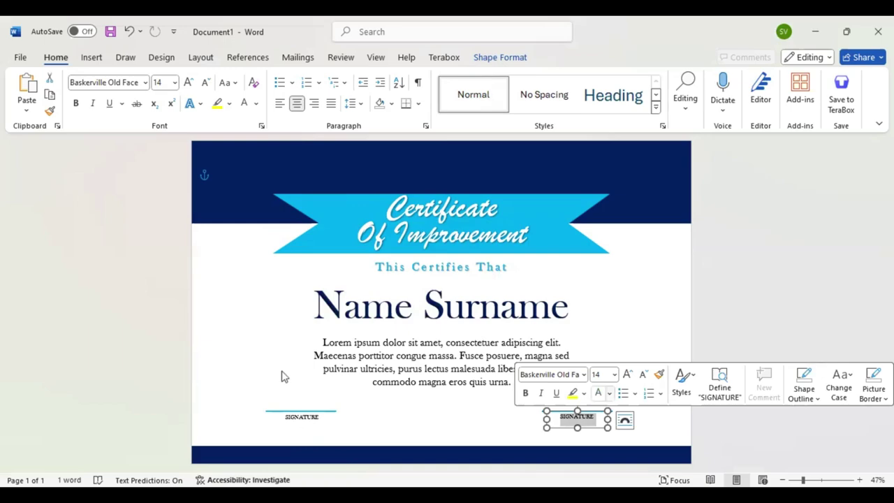
pyautogui.hotkey('ctrl', 'z')
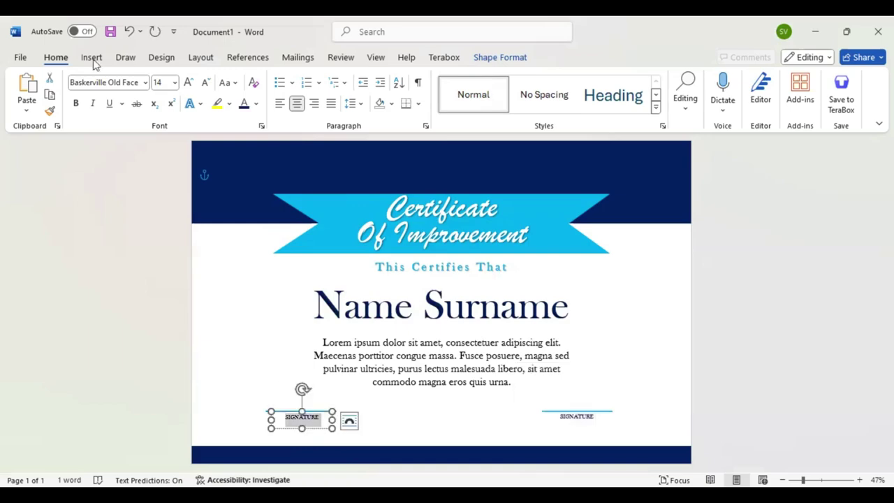
pyautogui.click(92, 58)
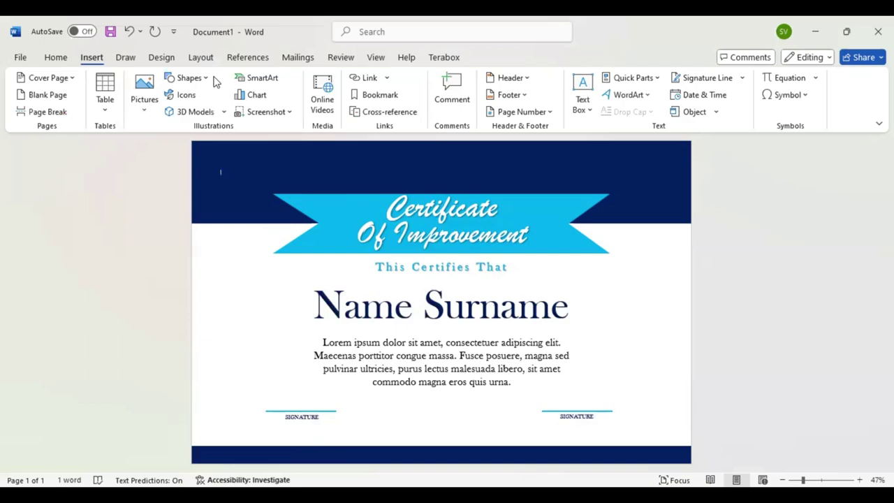
# Draw a large rectangle covering the certificate and centre it just inside the page edges.
pyautogui.hotkey('ctrl', 'a')
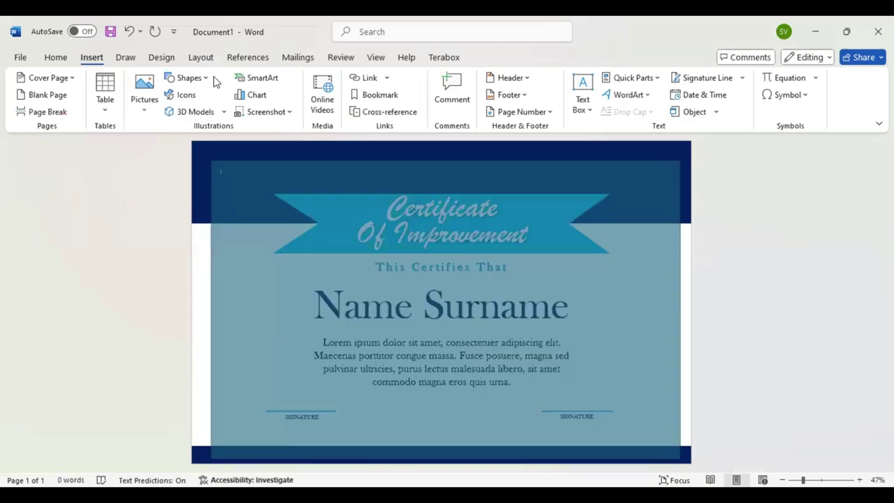
pyautogui.click(199, 310)
pyautogui.moveTo(200, 309); pyautogui.dragTo(199, 309)
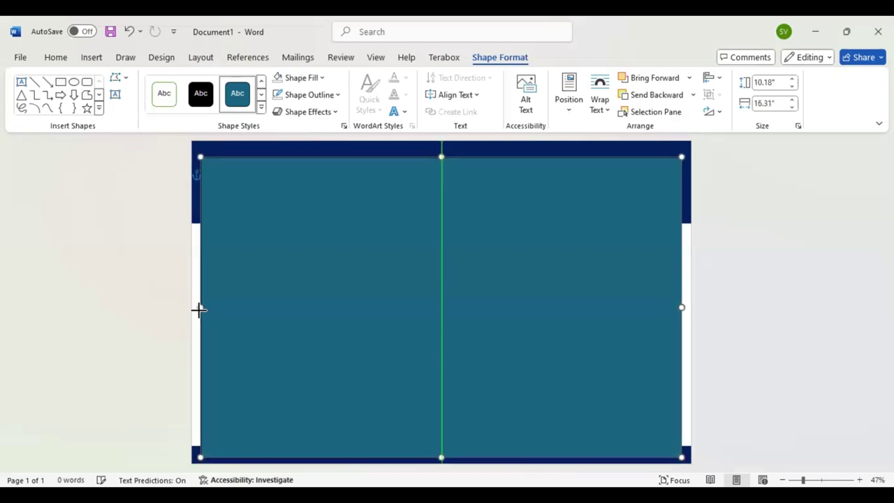
pyautogui.press('Up')
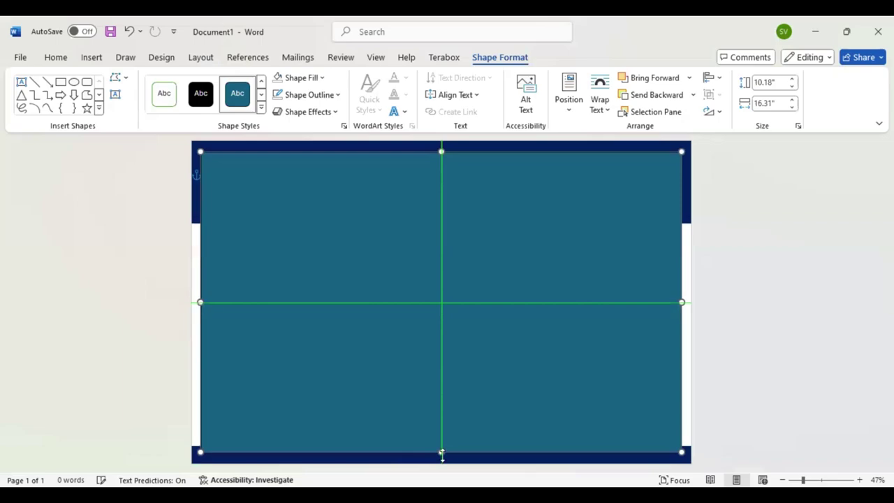
pyautogui.moveTo(441, 452); pyautogui.dragTo(442, 458)
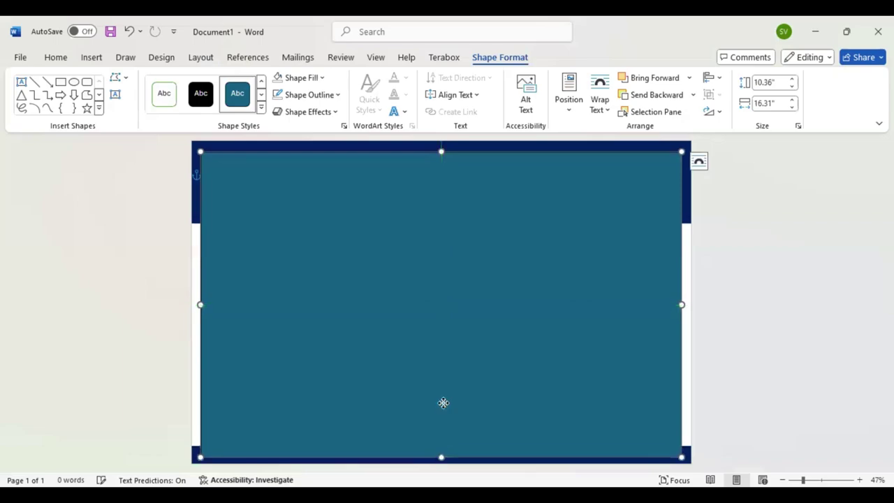
pyautogui.moveTo(443, 402); pyautogui.dragTo(441, 399)
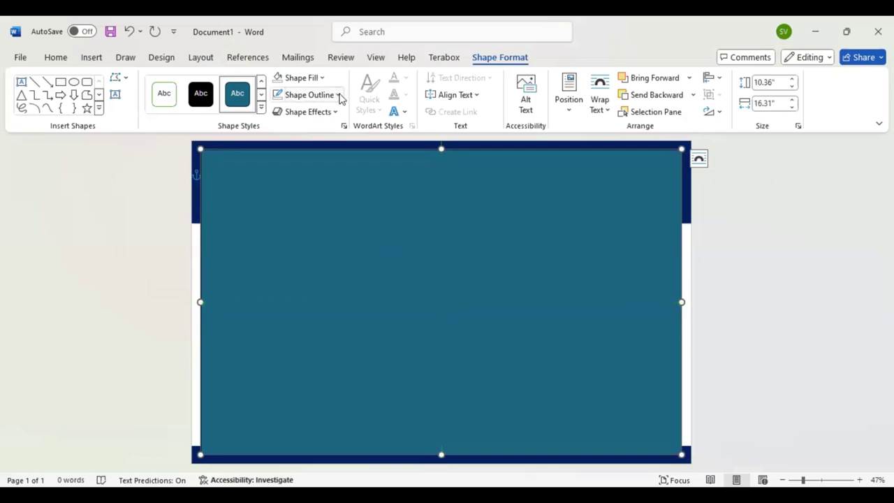
# Give the rectangle no fill and a light-blue outline.
pyautogui.click(278, 79)
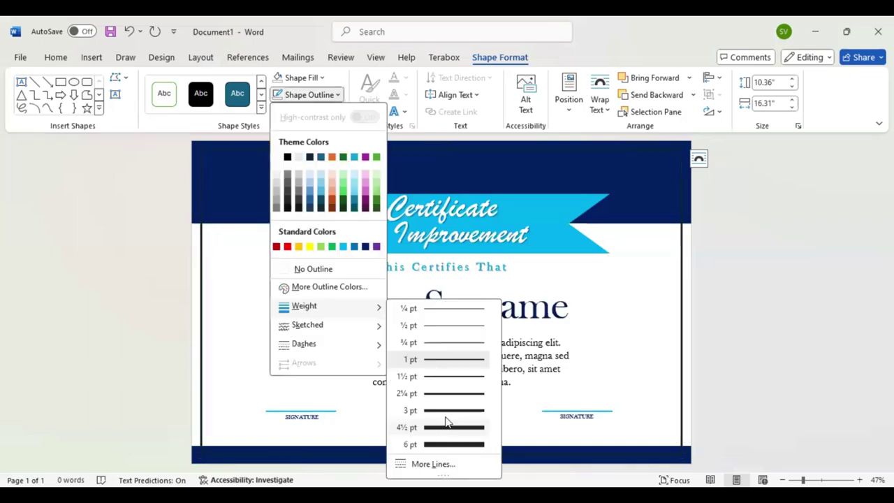
pyautogui.click(338, 96)
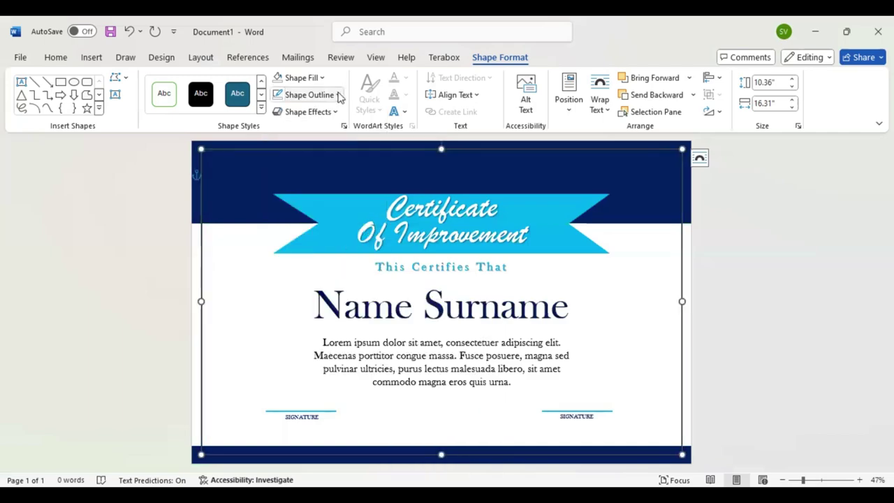
pyautogui.click(339, 96)
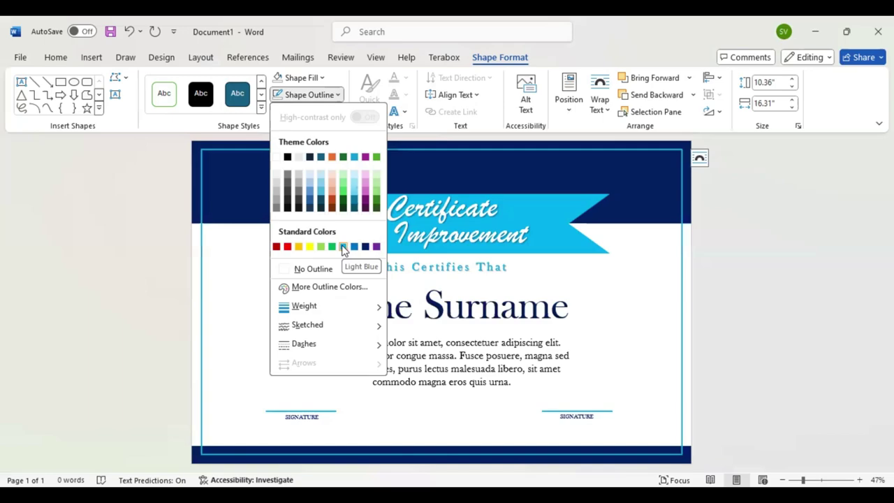
pyautogui.press('Escape')
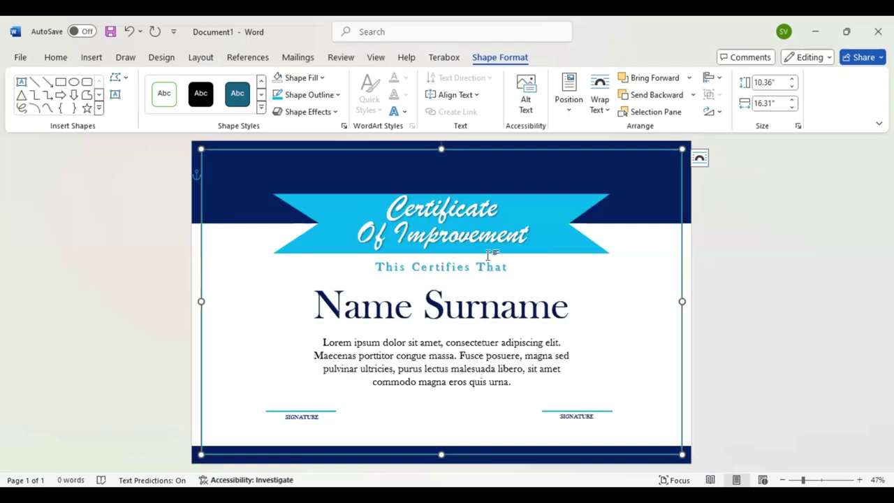
pyautogui.click(82, 174)
pyautogui.click(91, 60)
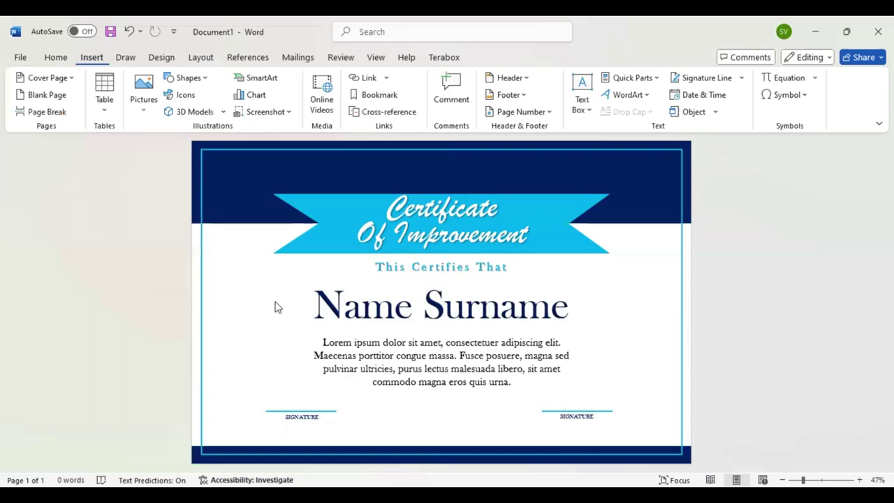
# Draw a seal shape at the bottom centre of the certificate.
pyautogui.moveTo(416, 412); pyautogui.dragTo(460, 455)
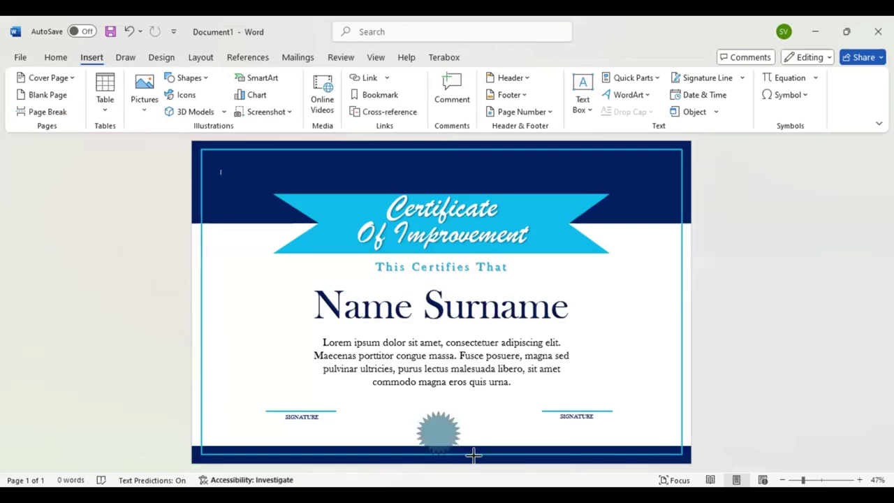
pyautogui.click(437, 434)
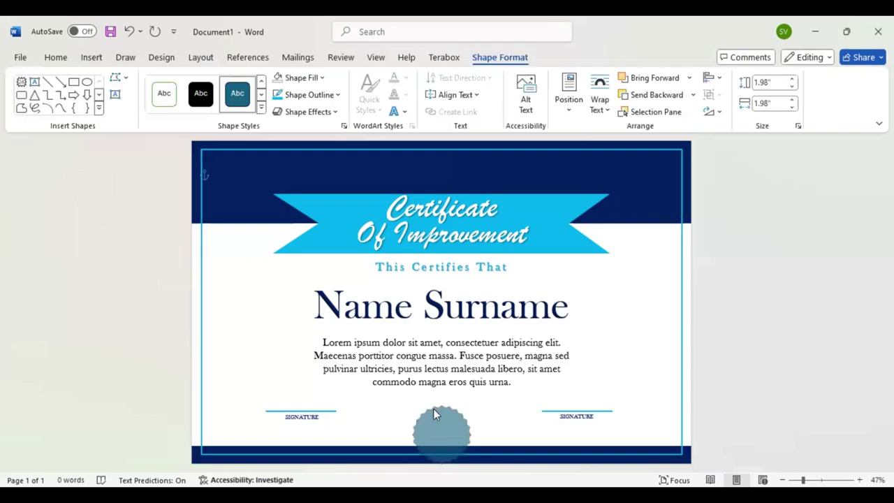
pyautogui.click(442, 431)
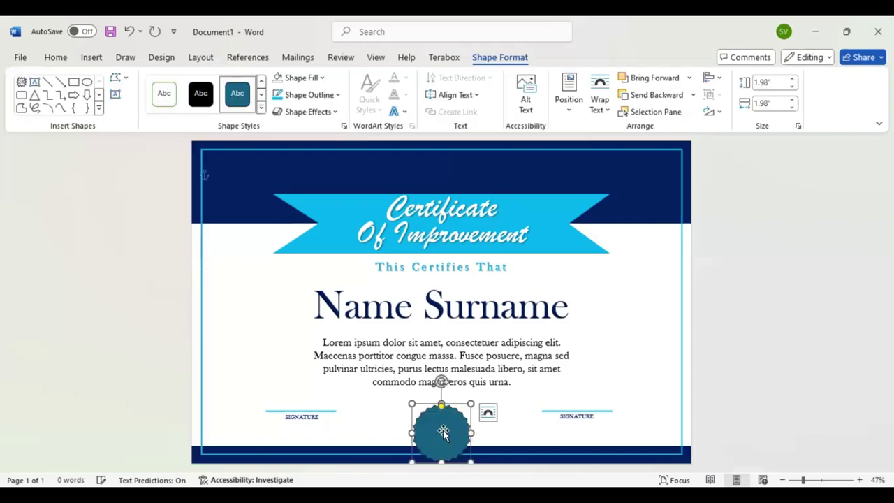
pyautogui.moveTo(443, 432); pyautogui.dragTo(442, 423)
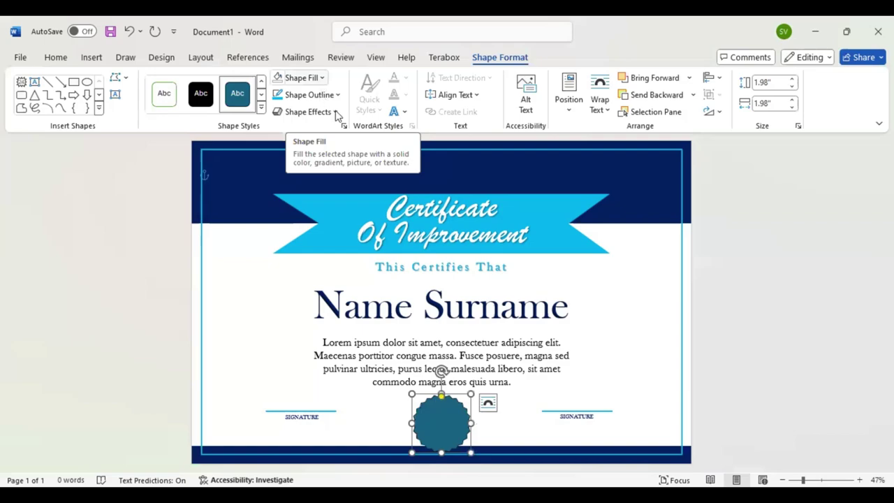
# Fill the seal dark blue and draw a small circle inside it.
pyautogui.click(336, 113)
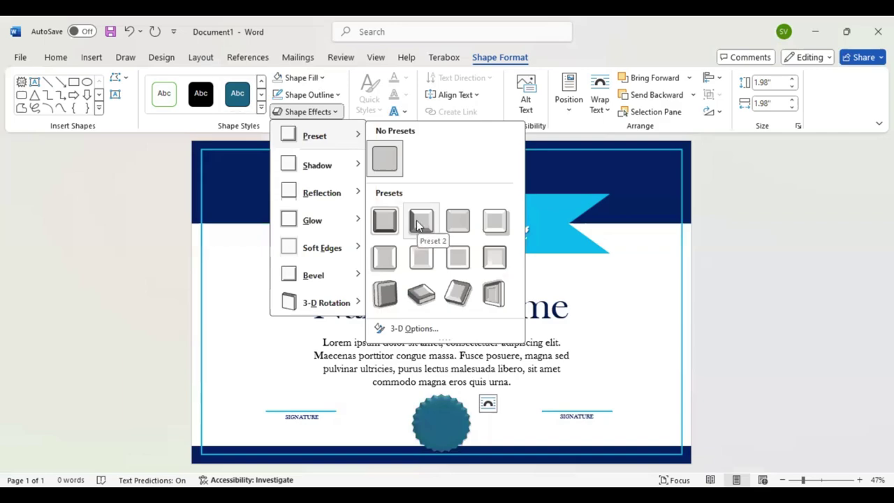
pyautogui.click(333, 111)
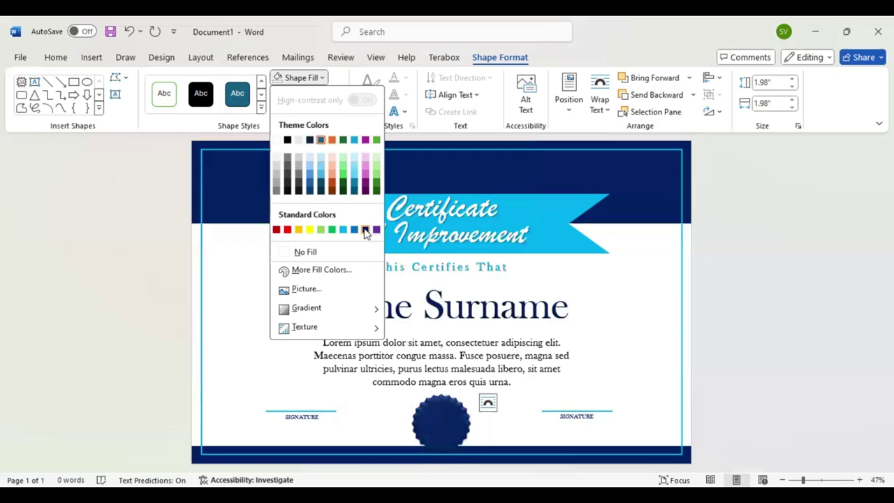
pyautogui.click(446, 426)
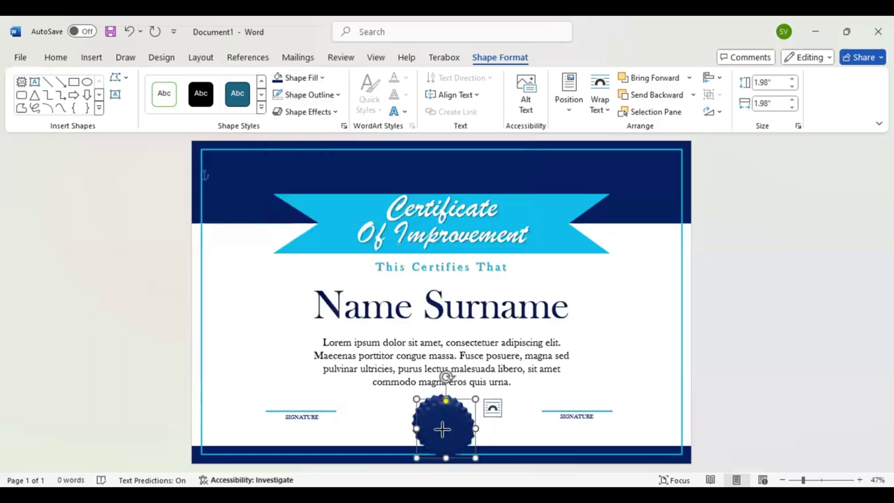
pyautogui.hotkey('shift', 'Left')
pyautogui.hotkey('shift', 'Left')
pyautogui.hotkey('shift', 'Left')
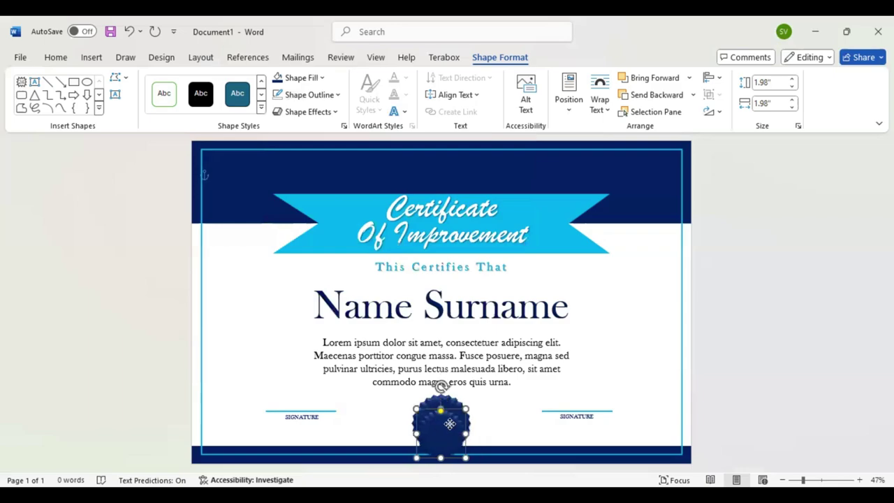
pyautogui.moveTo(450, 423); pyautogui.dragTo(451, 423)
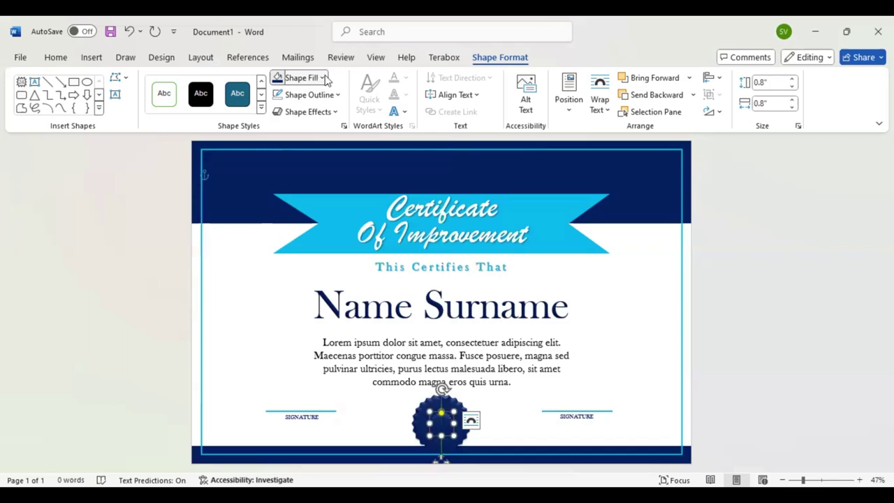
# Make the seal's inner circle white, then paste a copy of the seal badge.
pyautogui.click(474, 435)
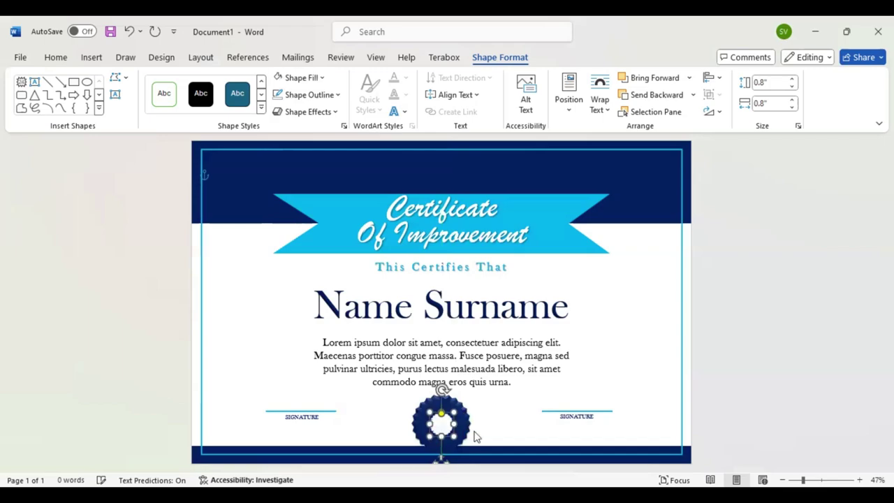
pyautogui.click(774, 369)
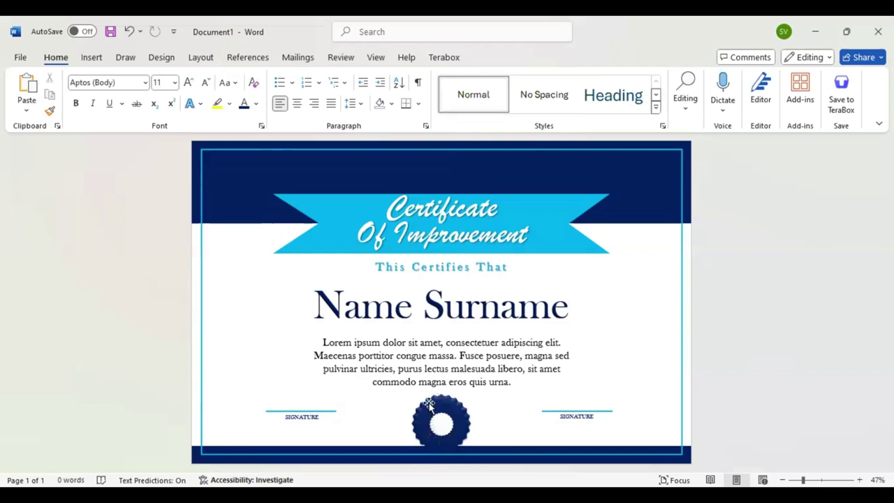
pyautogui.click(441, 424)
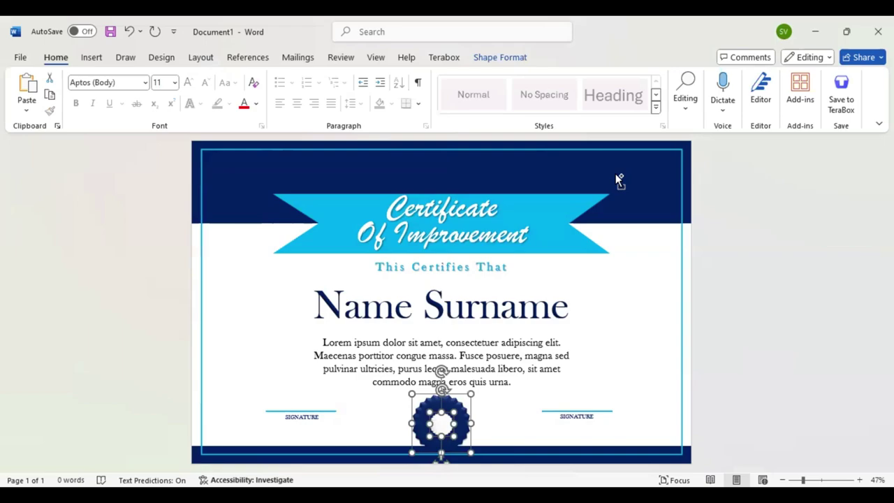
pyautogui.click(509, 62)
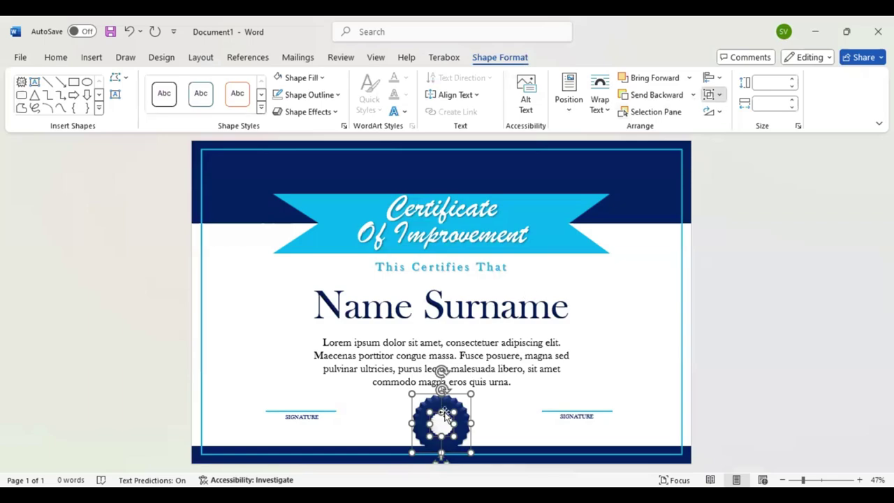
pyautogui.hotkey('ctrl', 'v')
# Shrink the copied seal to 1.34" at the top-left and place a matching copy top-right.
pyautogui.moveTo(231, 179)
pyautogui.mouseDown()
pyautogui.moveTo(233, 208)
pyautogui.moveTo(241, 169)
pyautogui.mouseUp()
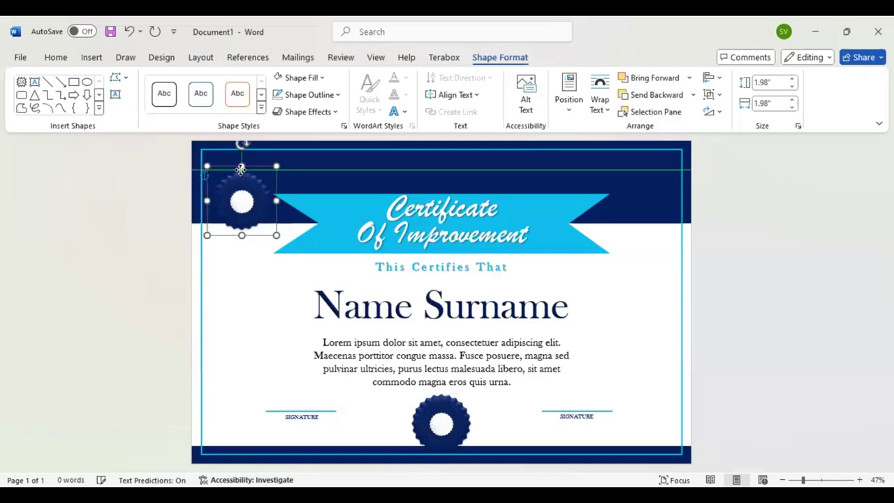
pyautogui.moveTo(276, 236); pyautogui.dragTo(277, 237)
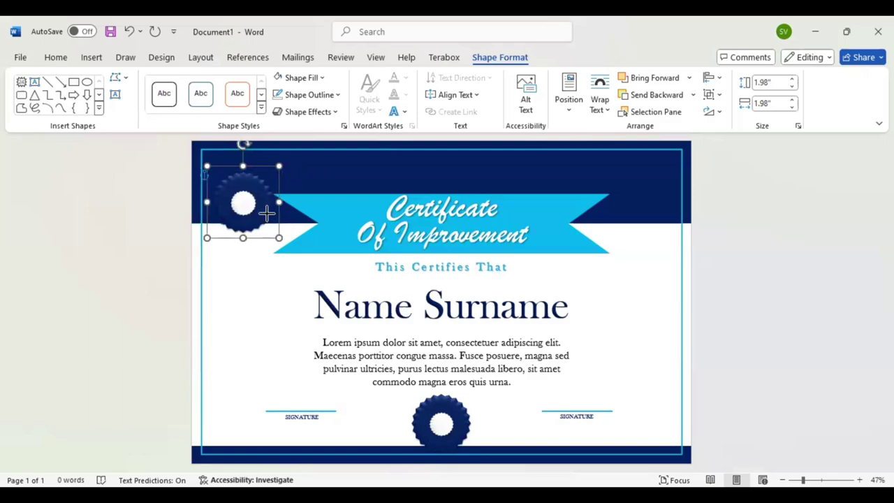
pyautogui.hotkey('ctrl', 'z')
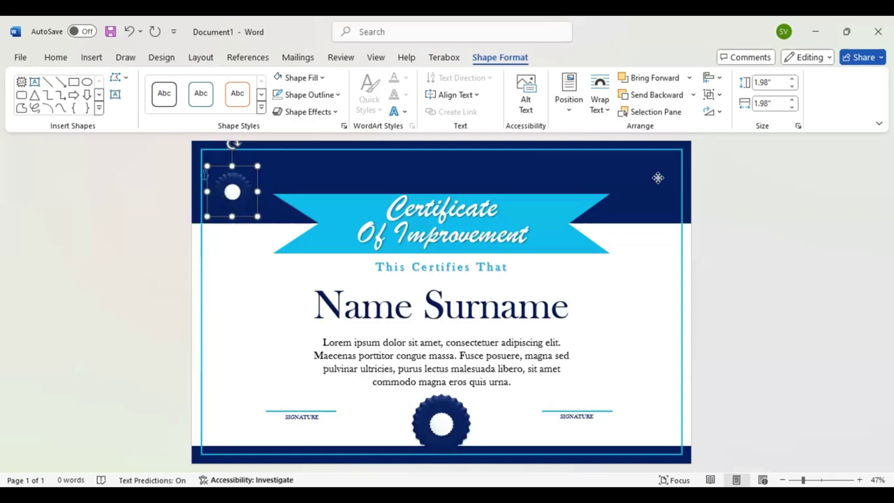
pyautogui.moveTo(657, 177); pyautogui.dragTo(658, 177)
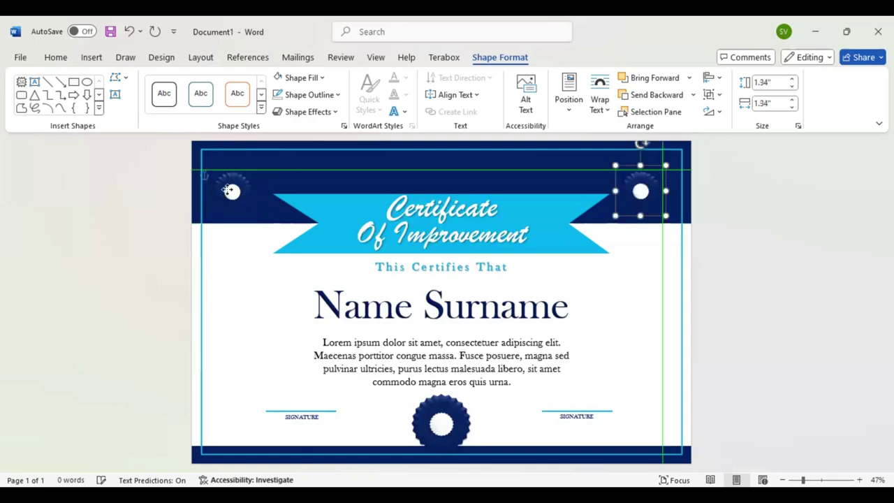
pyautogui.moveTo(229, 190); pyautogui.dragTo(243, 187)
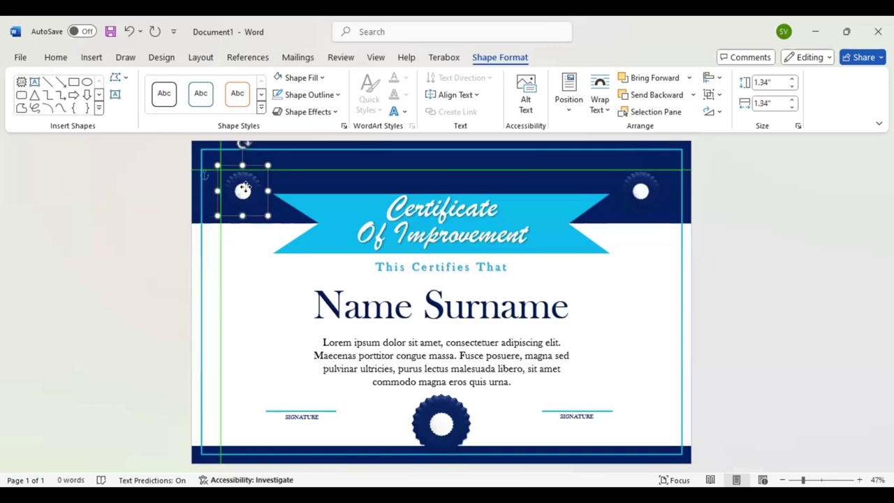